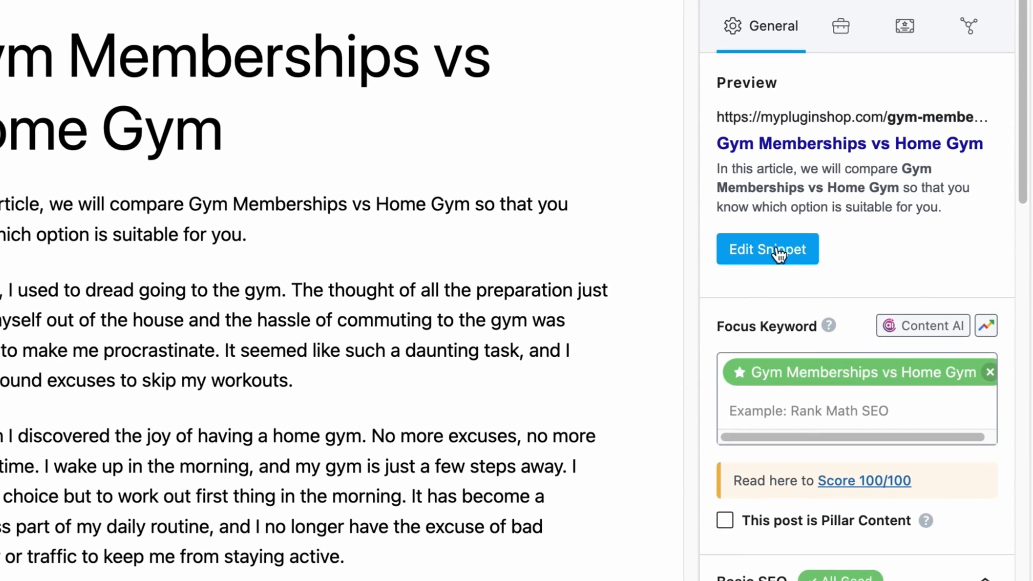
Open the post's snippet editor, review its title, permalink and description fields, and generate SEO meta with AI.
click(779, 253)
scroll(431, 290, down, 1)
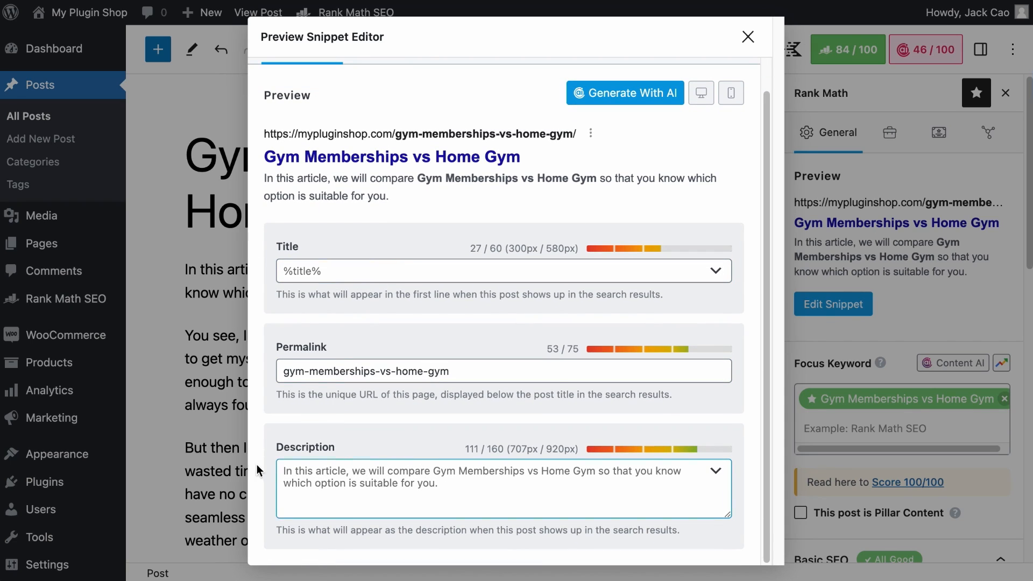
click(319, 266)
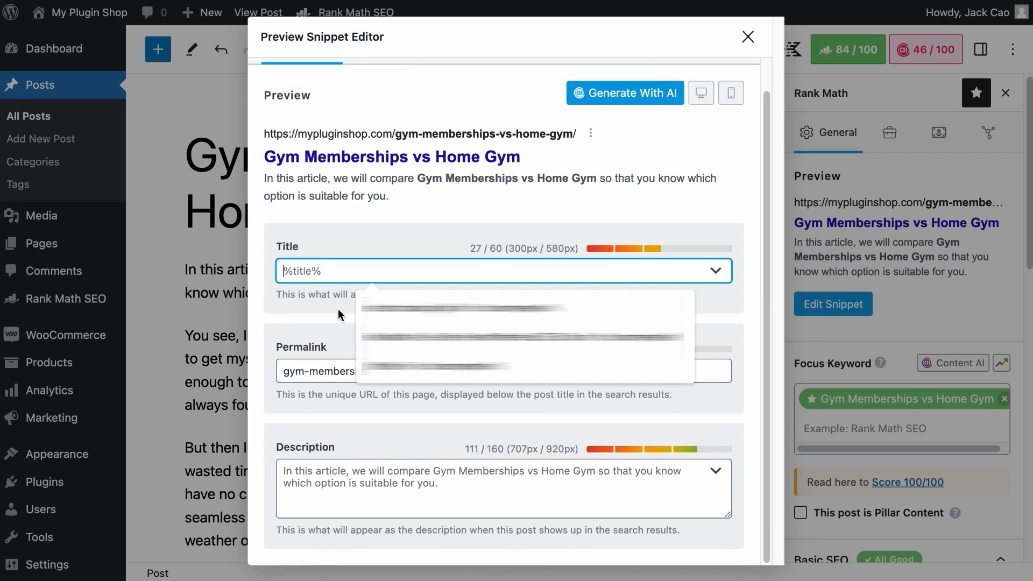
click(366, 487)
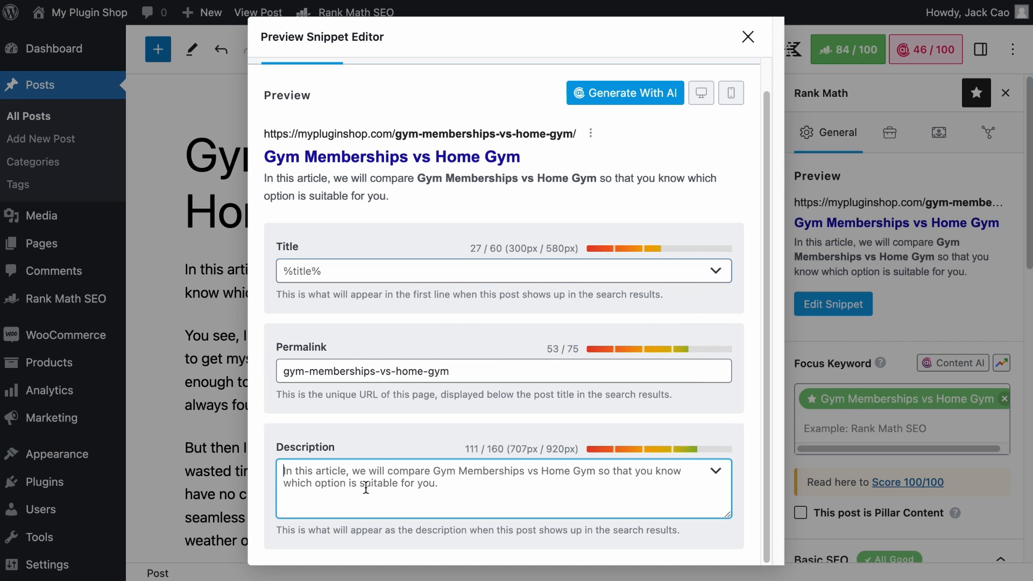
click(428, 380)
scroll(427, 380, up, 1)
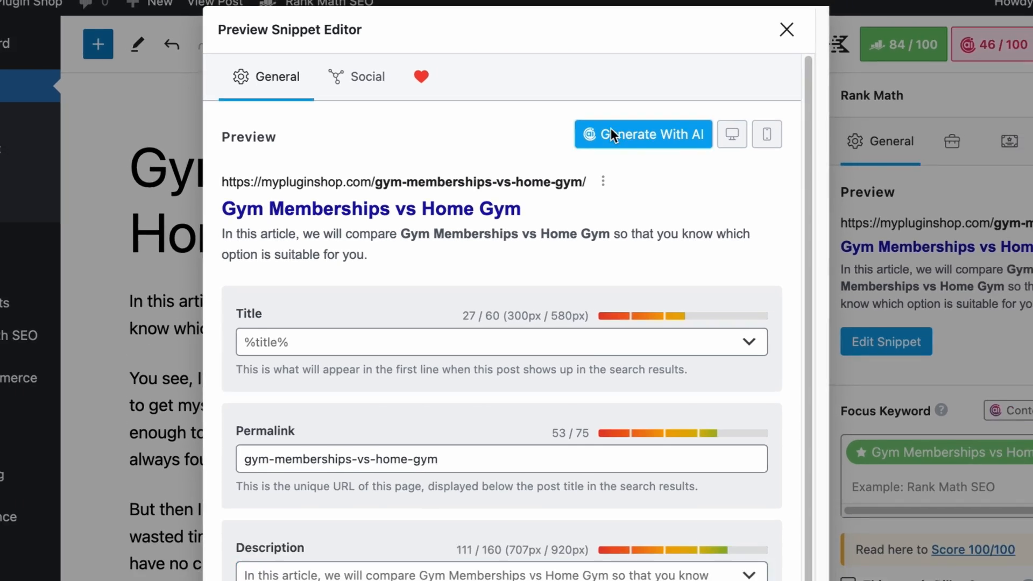
click(623, 144)
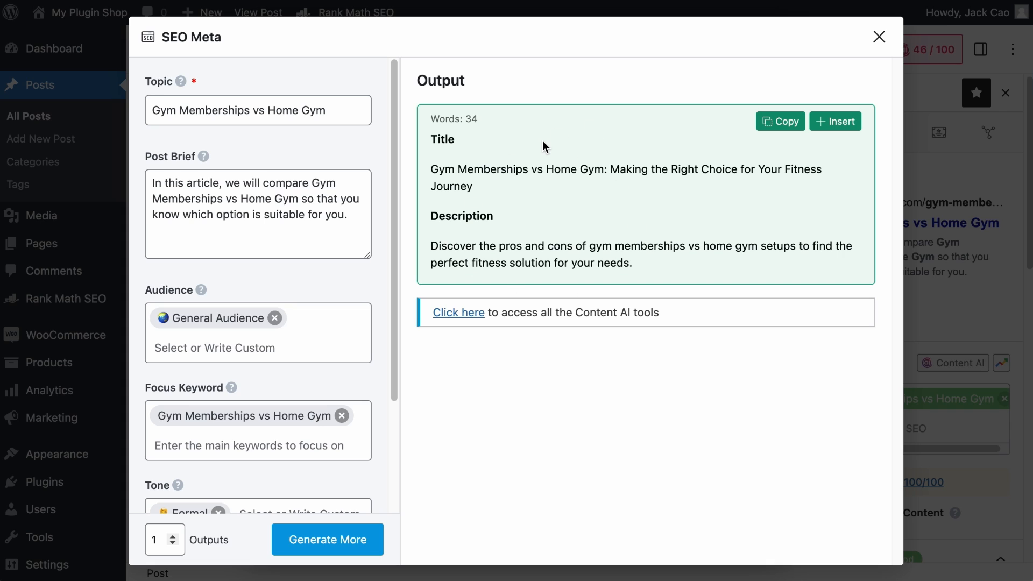
Review the SEO Meta inputs and insert the generated title and description into the snippet.
click(247, 436)
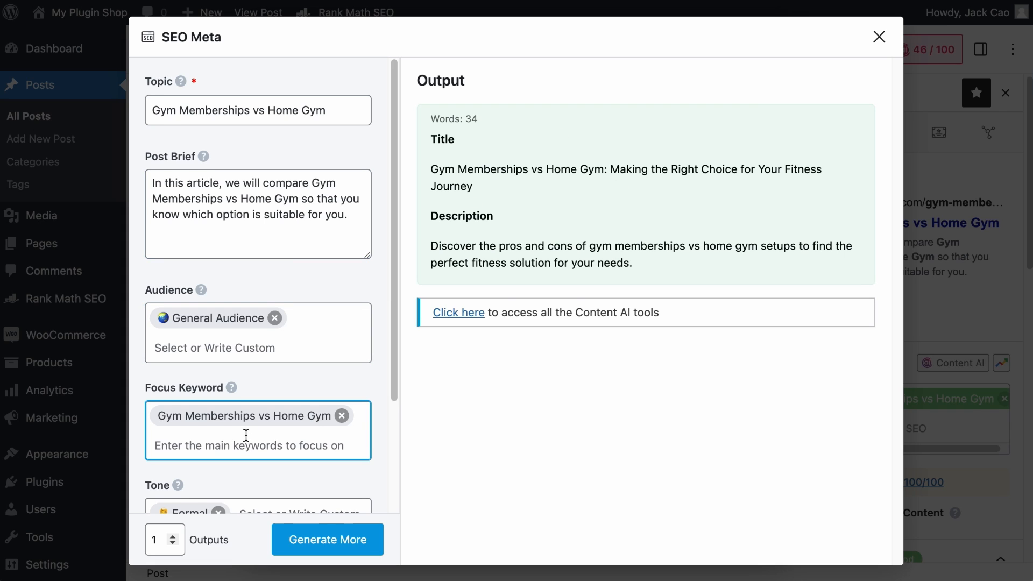
scroll(246, 436, down, 3)
click(246, 435)
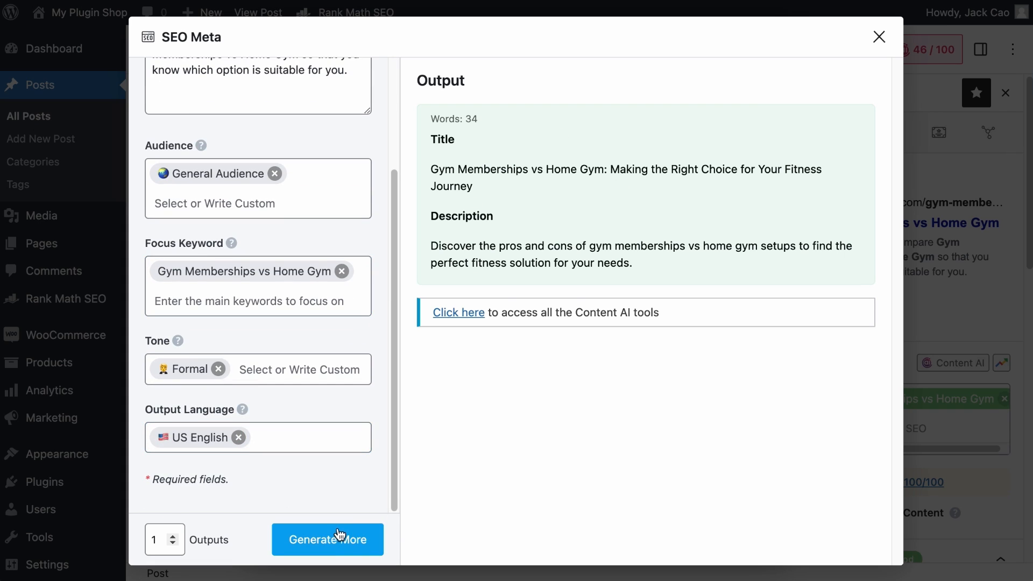
scroll(316, 208, up, 3)
click(290, 200)
click(542, 250)
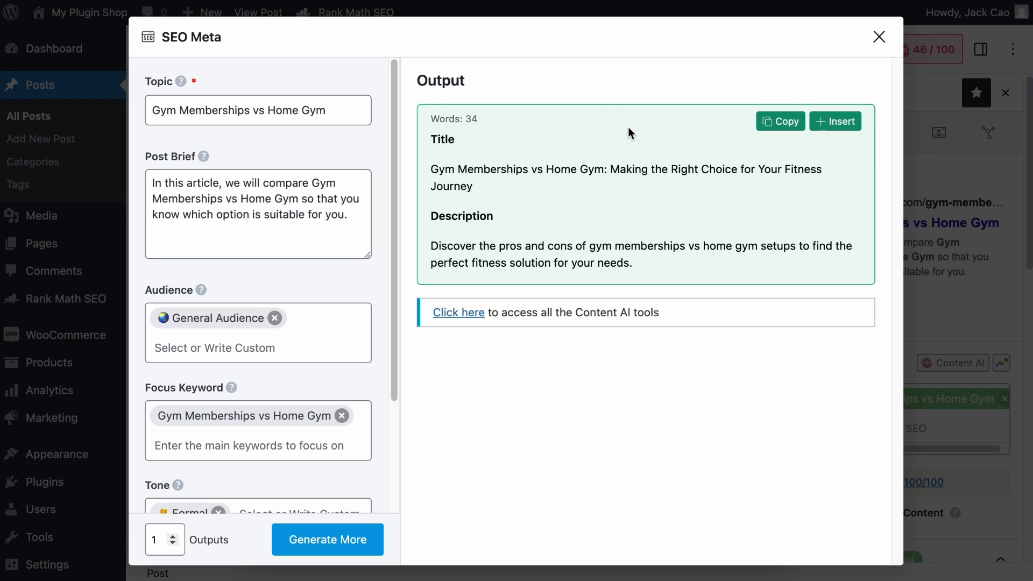
click(835, 121)
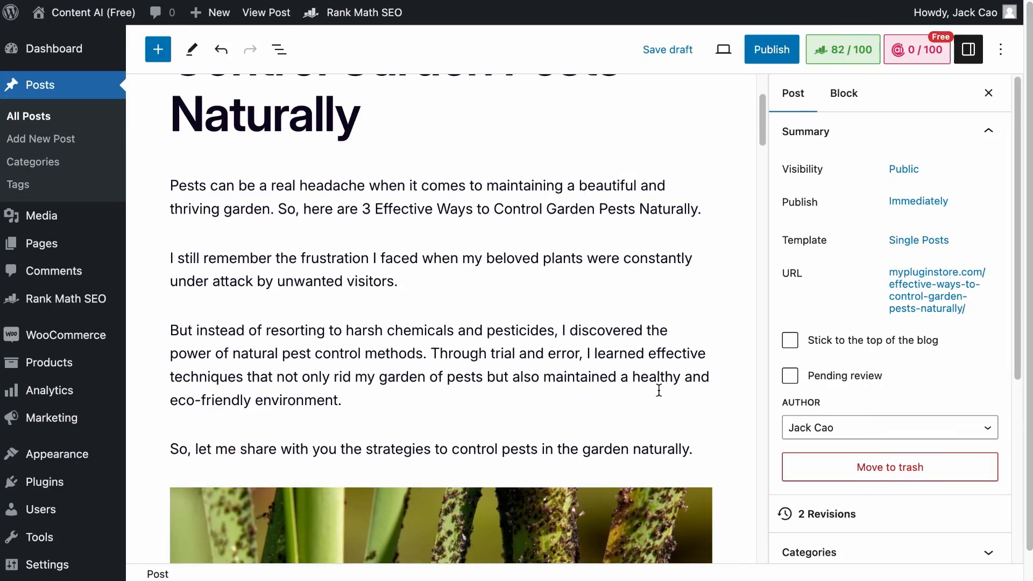
Extend the 'To make Garlic & Onion Spray,' paragraph with Content AI's Write More and use the generated text.
scroll(659, 390, down, 20)
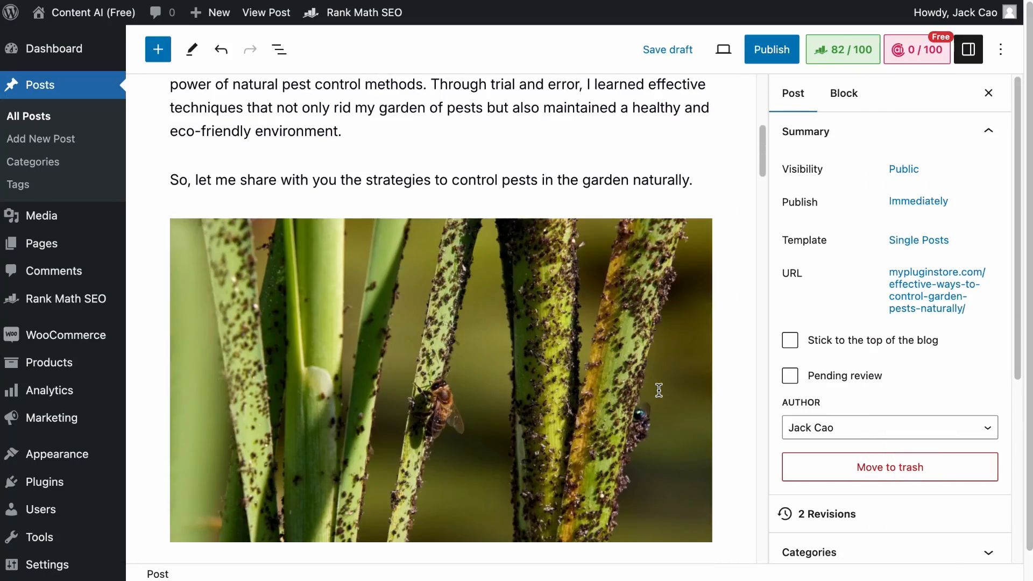
scroll(658, 390, down, 20)
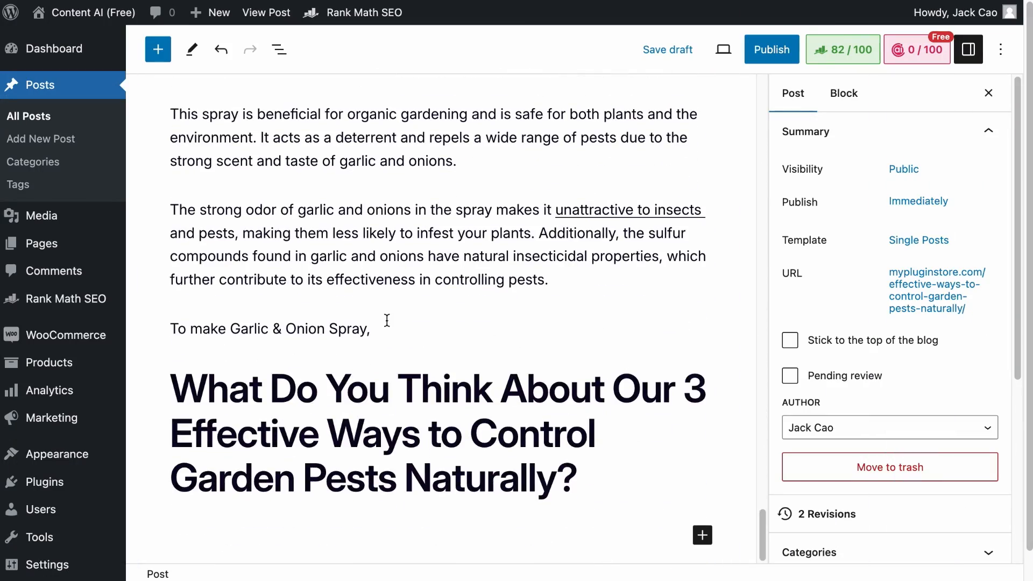
click(387, 320)
scroll(387, 320, up, 1)
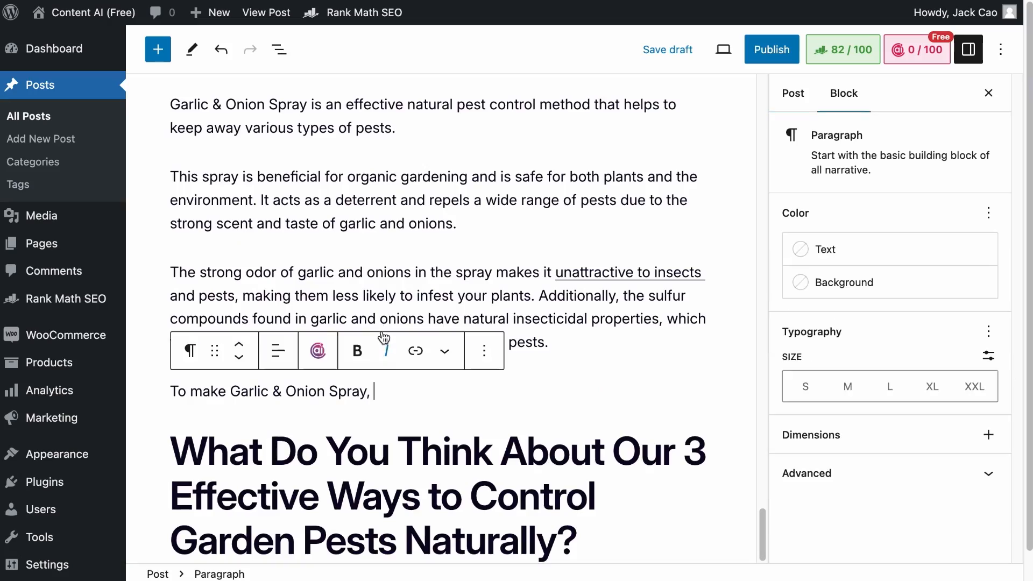
click(318, 351)
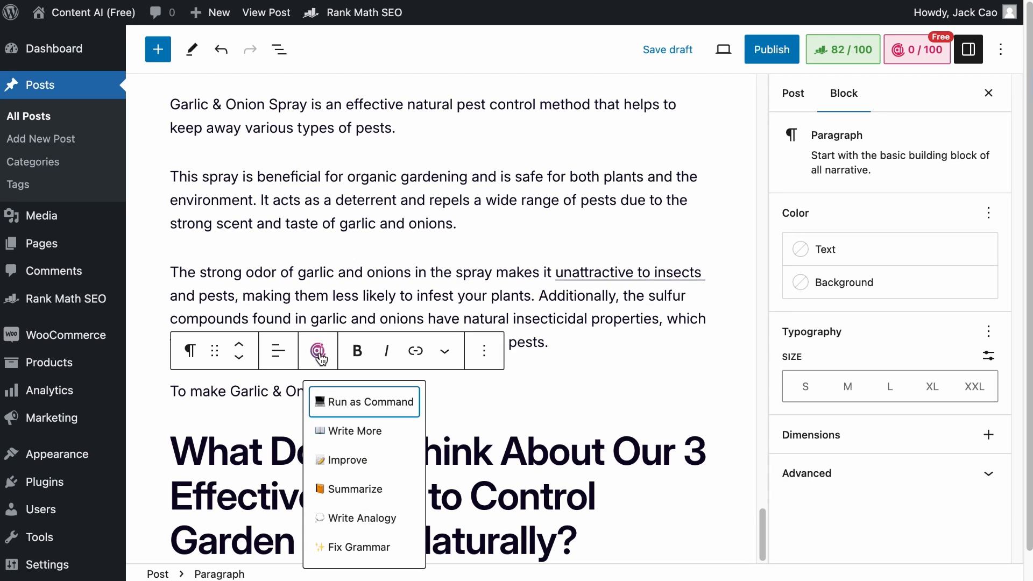
click(357, 432)
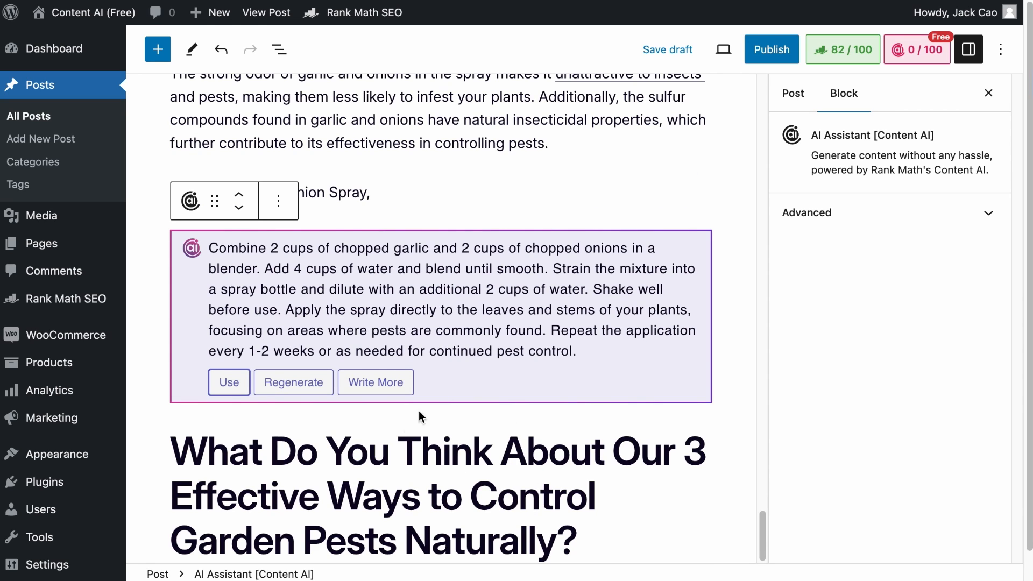
click(426, 186)
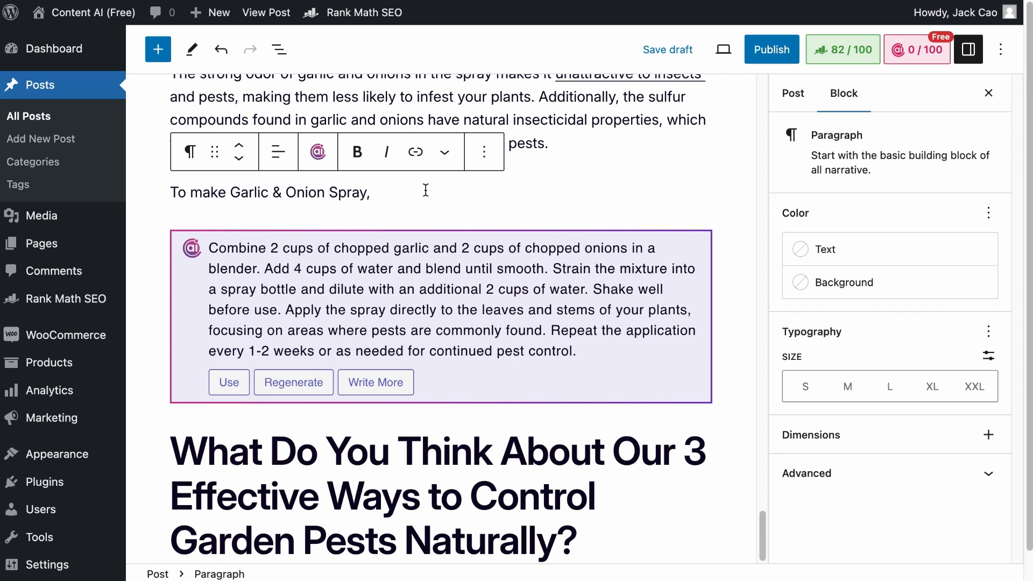
mouse_move(377, 210)
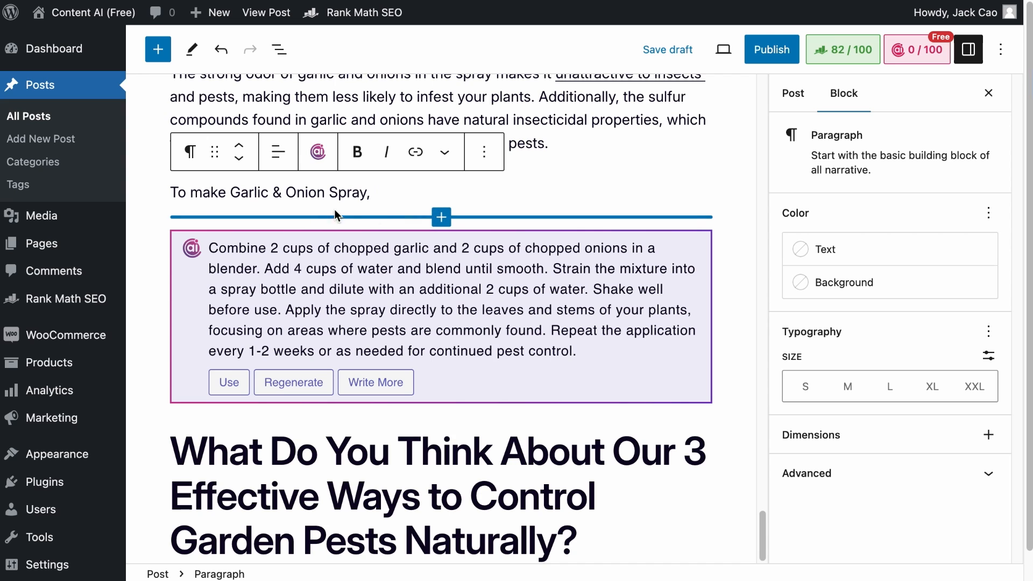
click(227, 383)
Generate a Content AI rewrite of the paragraph beginning 'But instead of resorting to harsh chemicals'.
scroll(455, 368, up, 20)
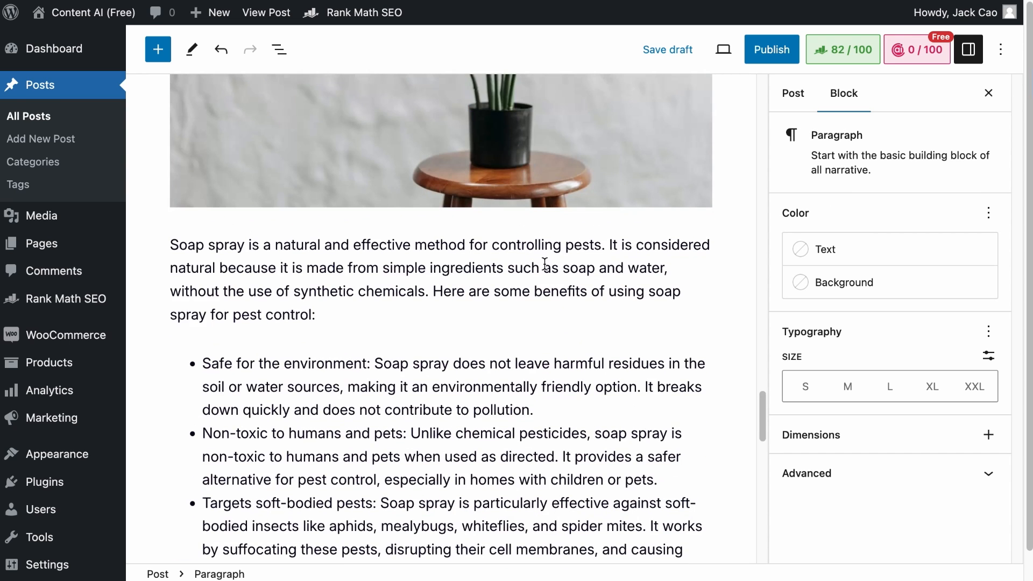
scroll(541, 273, down, 4)
scroll(542, 269, up, 2)
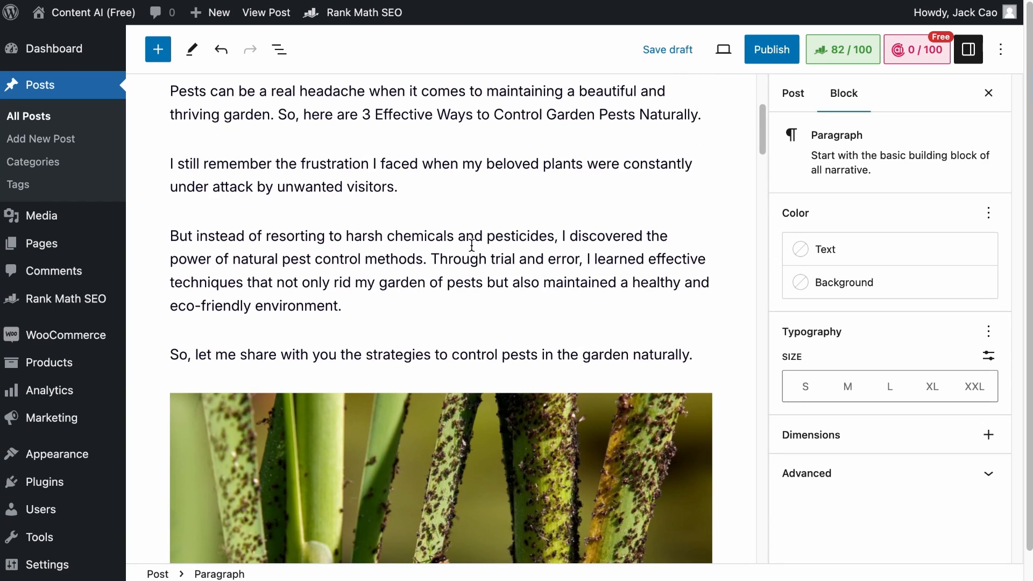
click(318, 195)
click(336, 302)
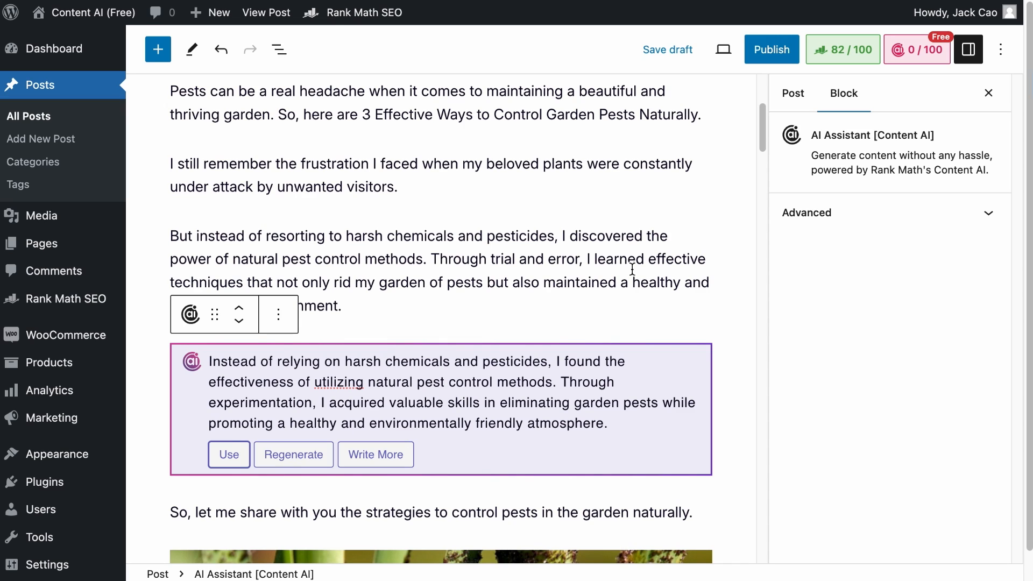
click(572, 226)
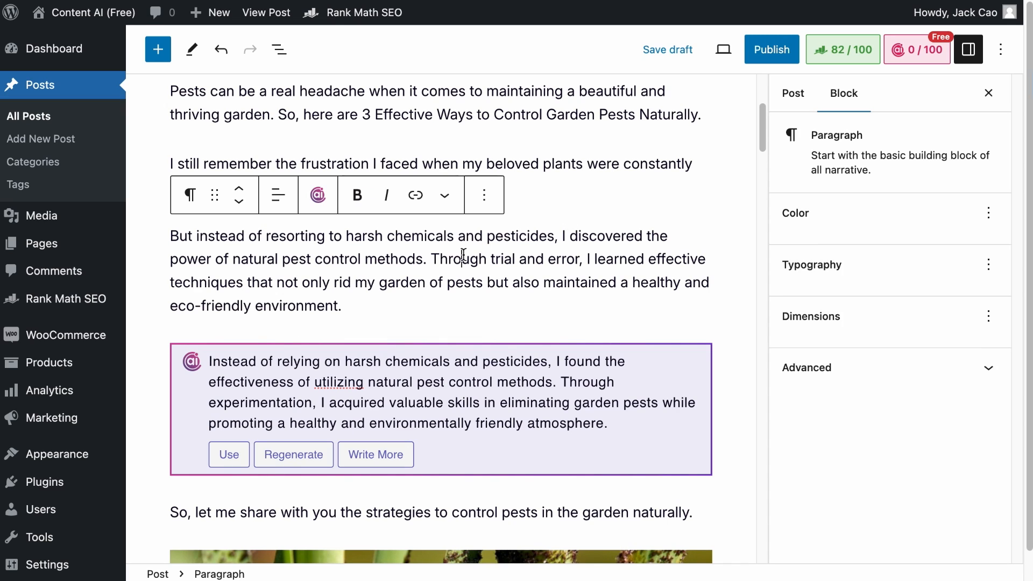
click(316, 199)
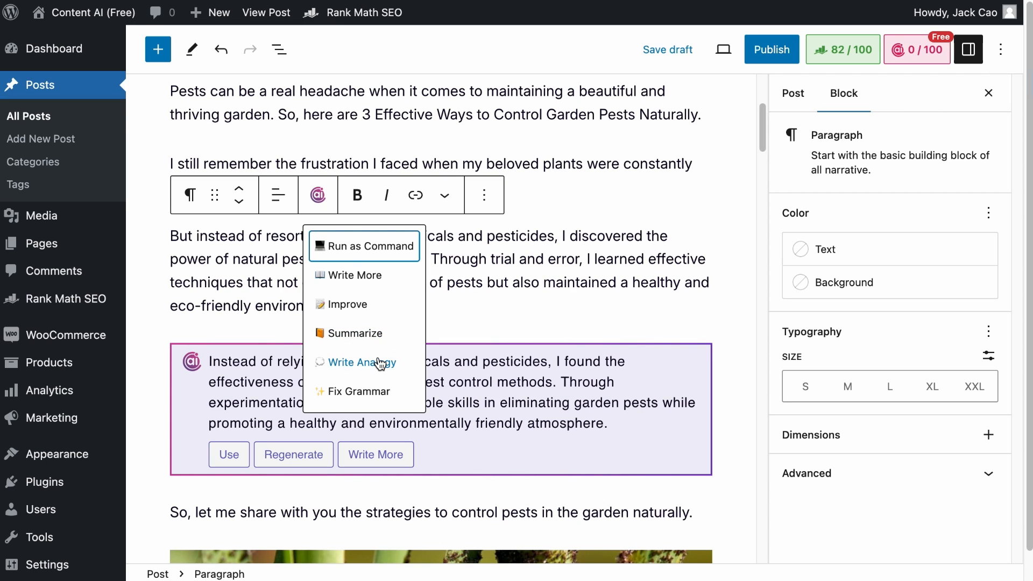
click(574, 282)
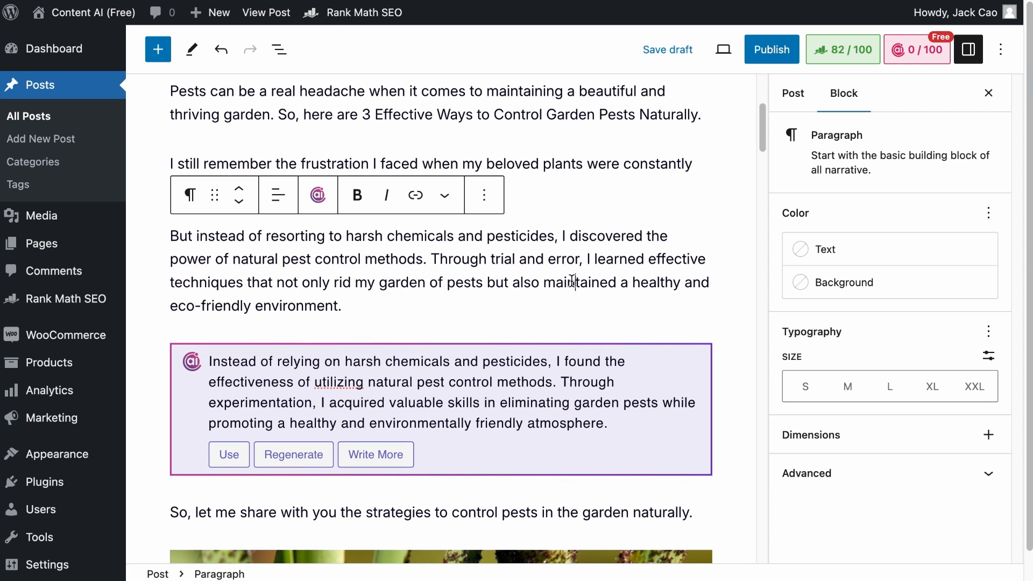
Add an empty paragraph below the closing 'What Do You Think About Our 3 Effective Ways' heading.
scroll(565, 283, down, 15)
click(584, 539)
key(Return)
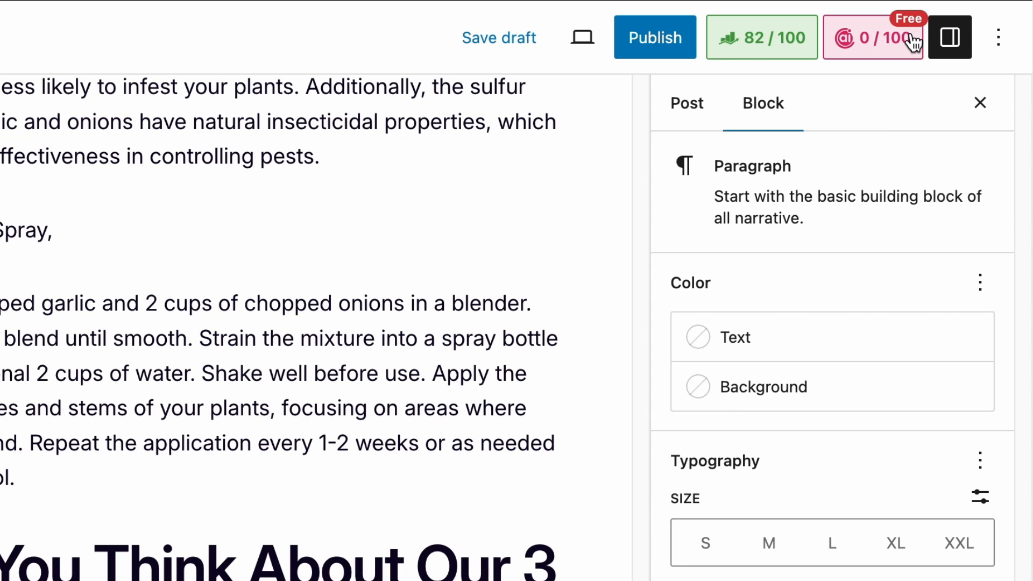
Open the Content AI Write panel for the empty paragraph and enter the instruction 'Write a conclusion for the article'.
click(944, 53)
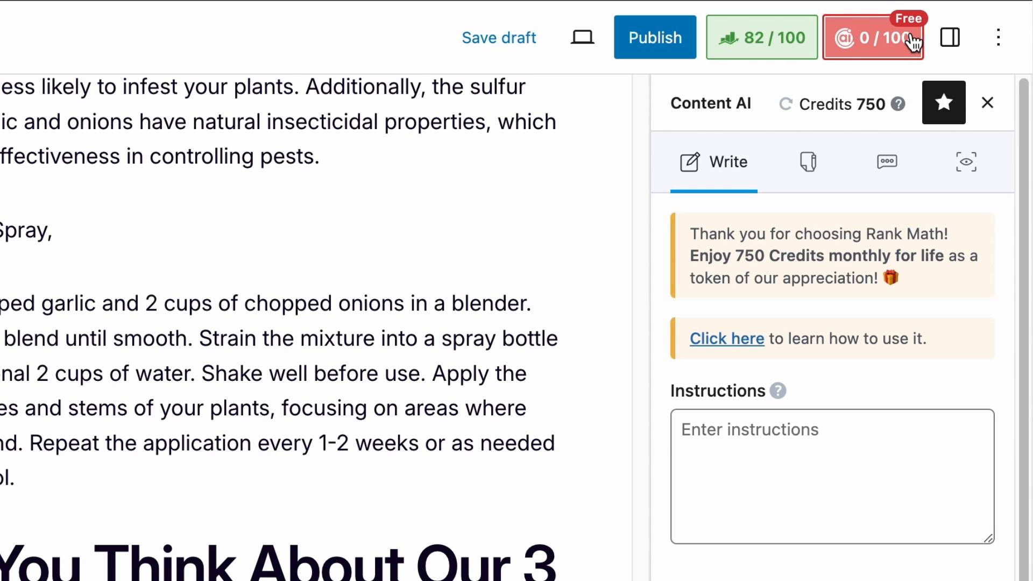
click(714, 441)
click(827, 127)
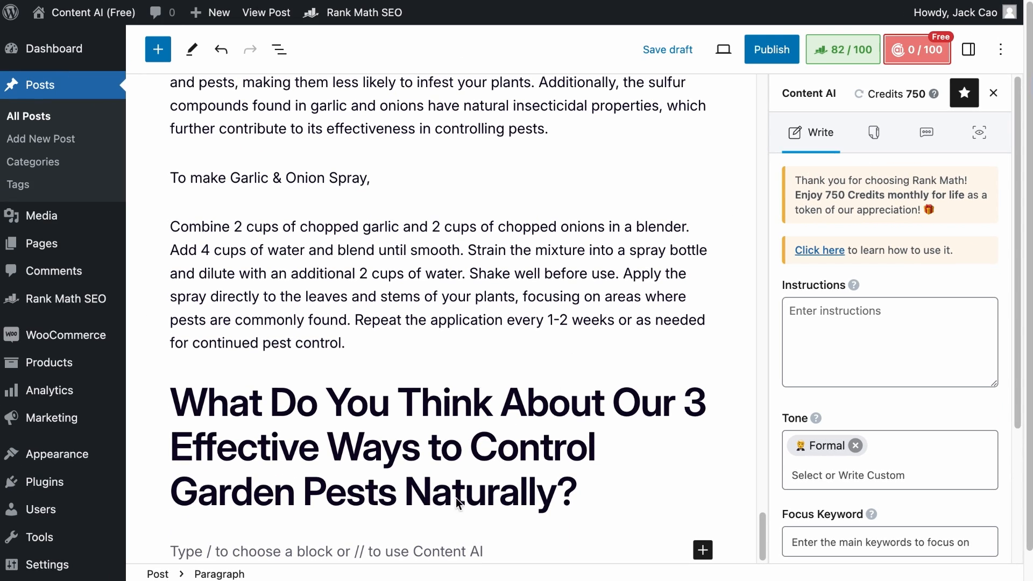
click(282, 557)
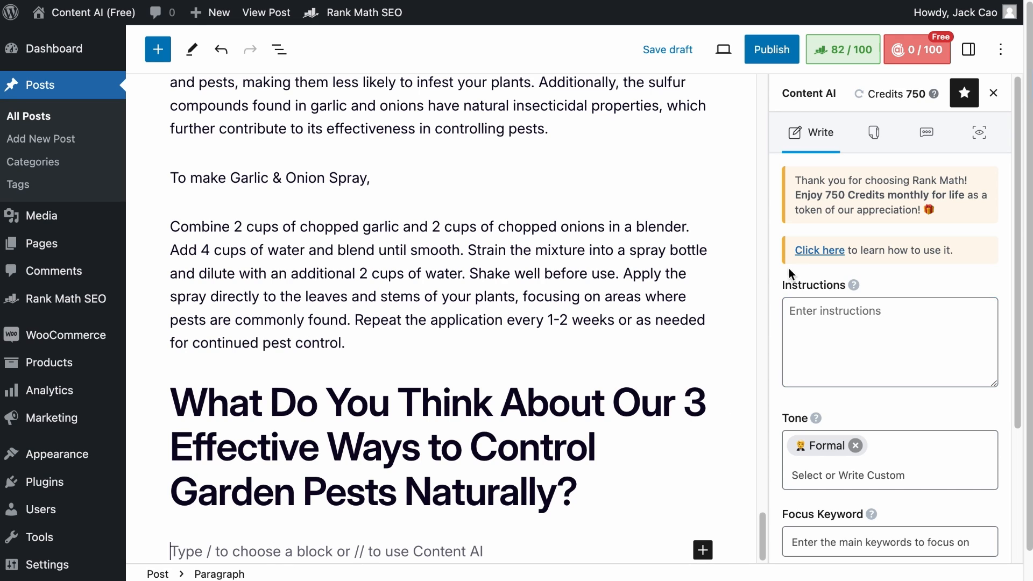
click(877, 339)
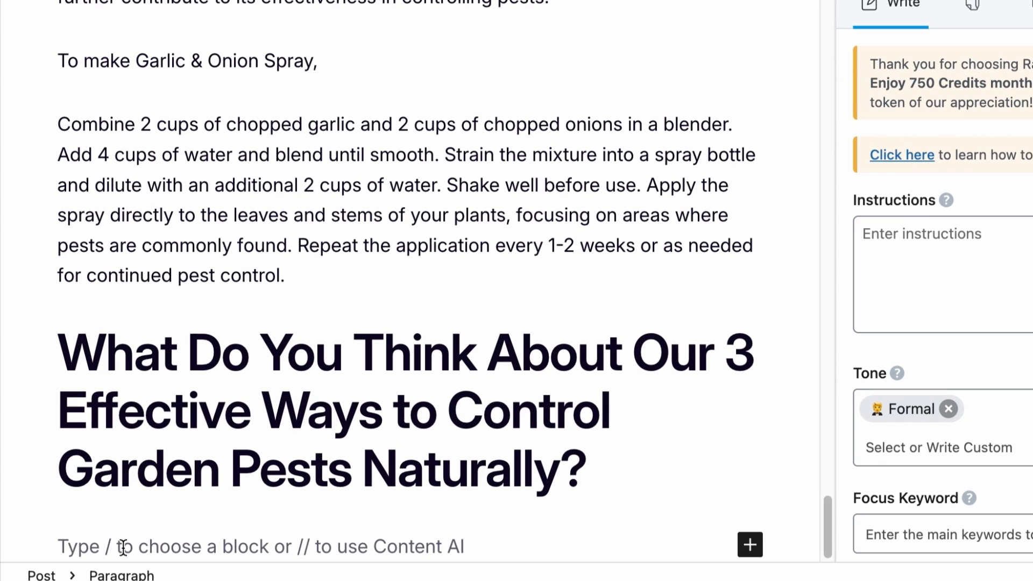
text(Wri)
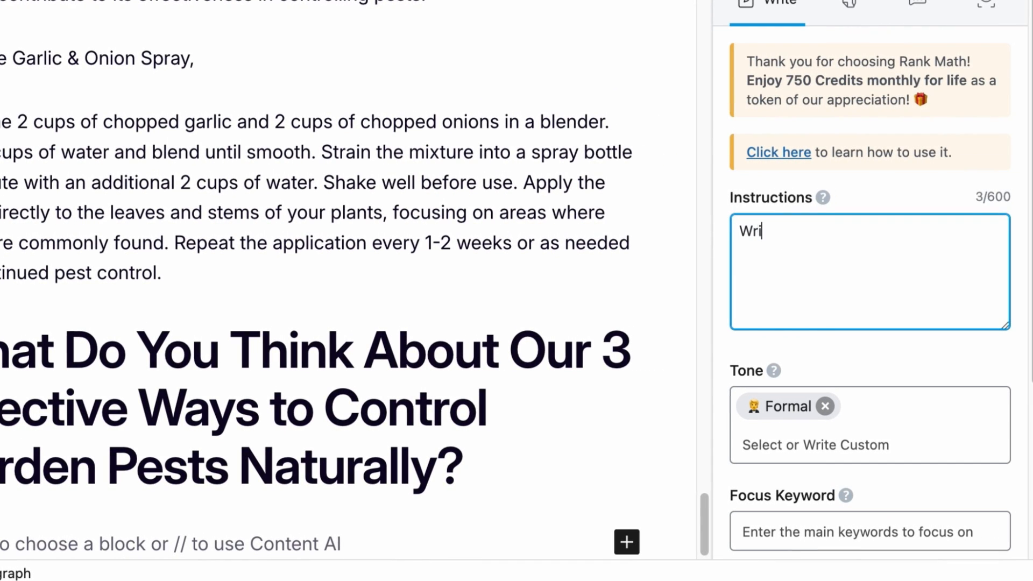
text(te a conclusion for the article)
Add the Friendly tone and paste 'Effective Ways to Control Garden Pests' as the focus keyword.
click(831, 431)
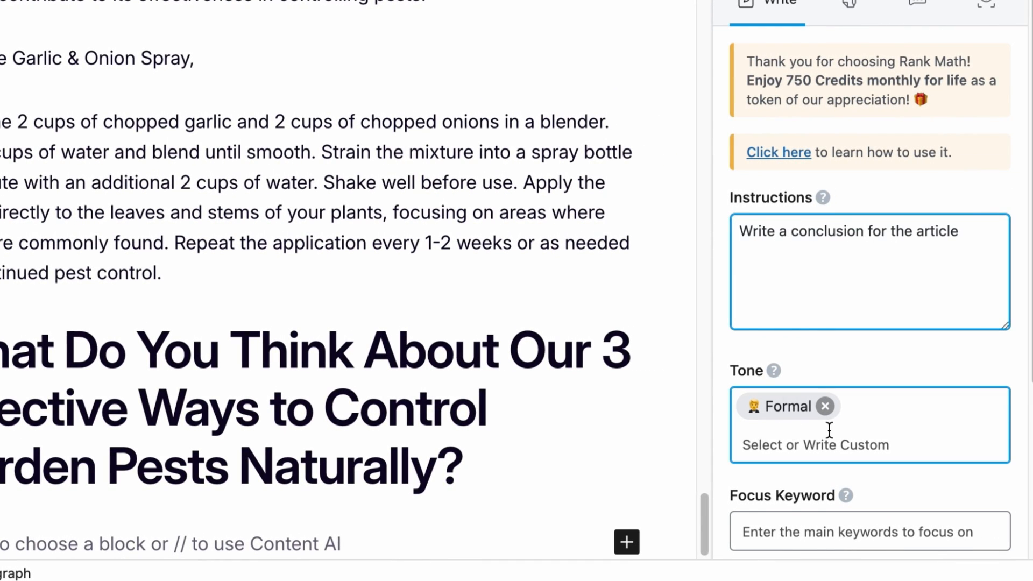
scroll(835, 377, down, 3)
click(864, 267)
click(864, 268)
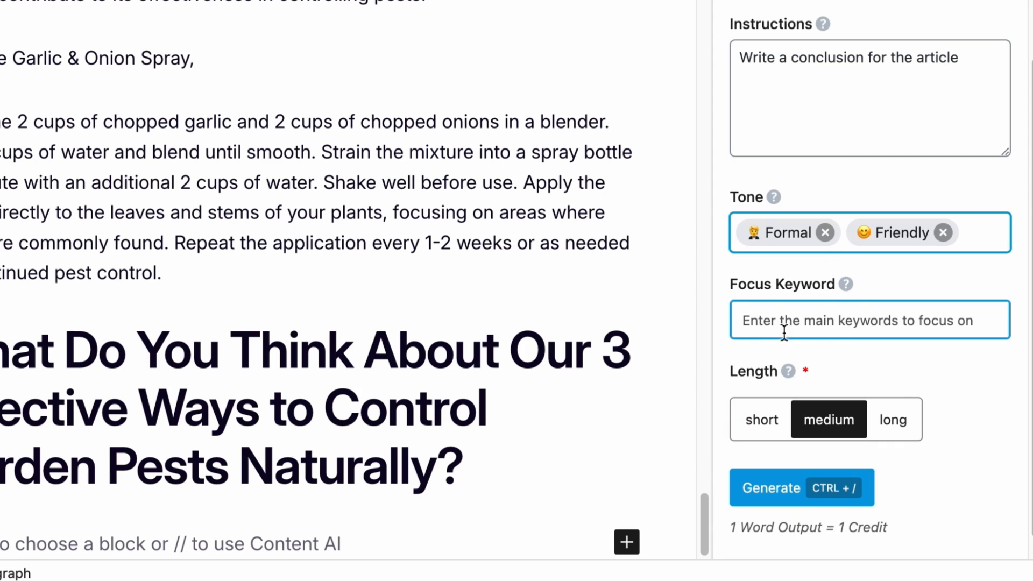
click(878, 330)
key(super+v)
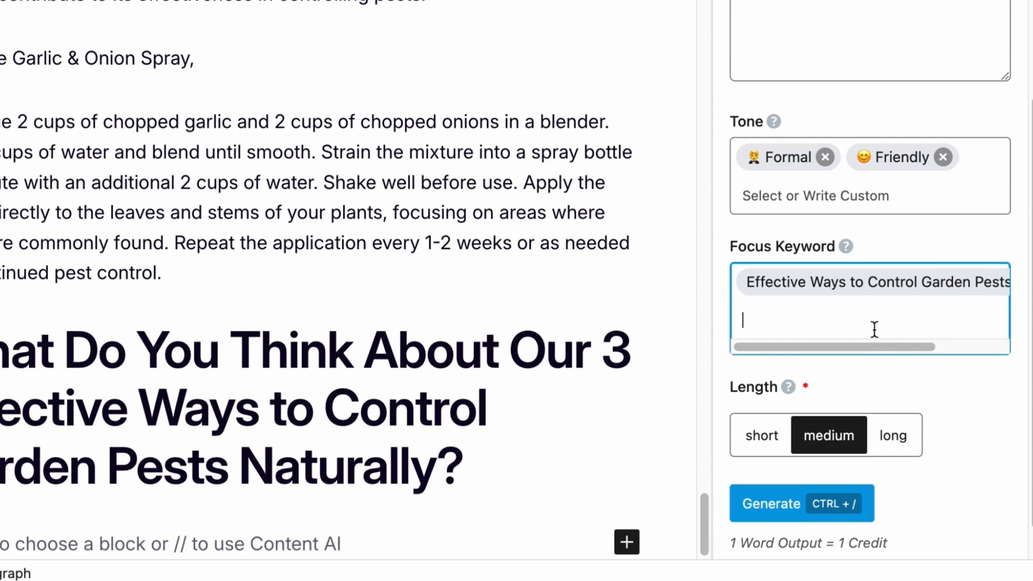
Set the length to medium and generate the conclusion.
scroll(850, 366, down, 1)
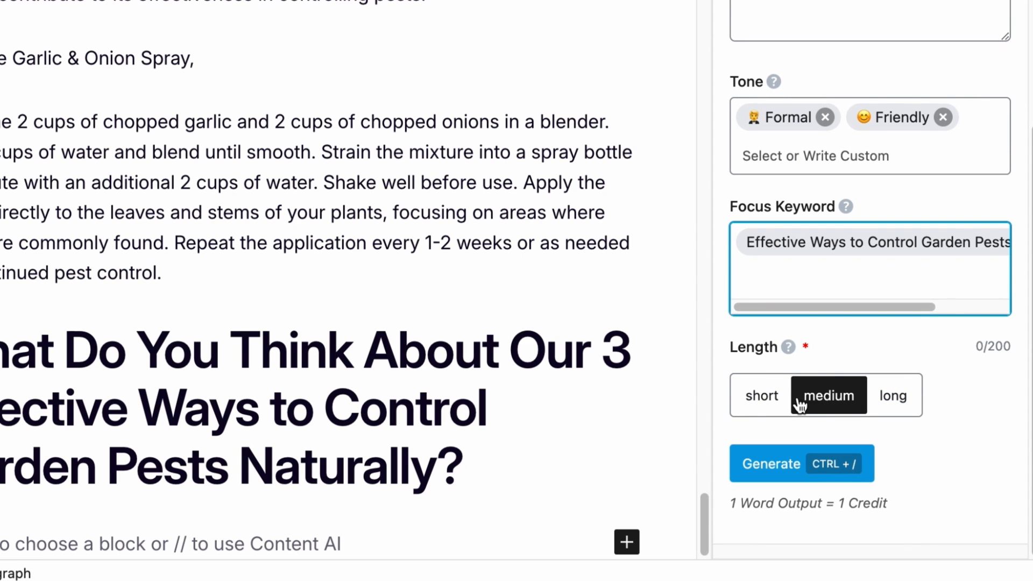
click(778, 401)
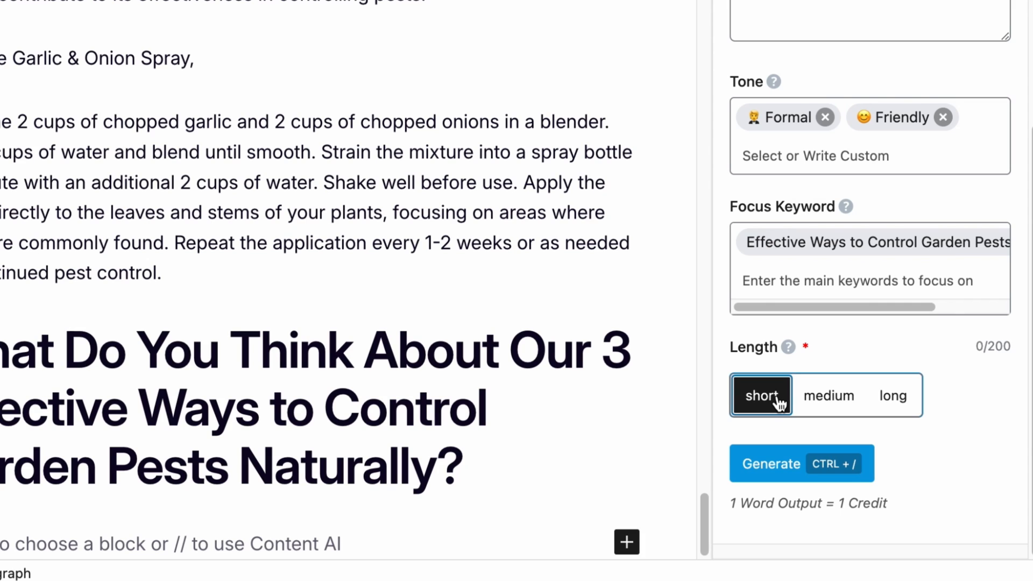
click(829, 401)
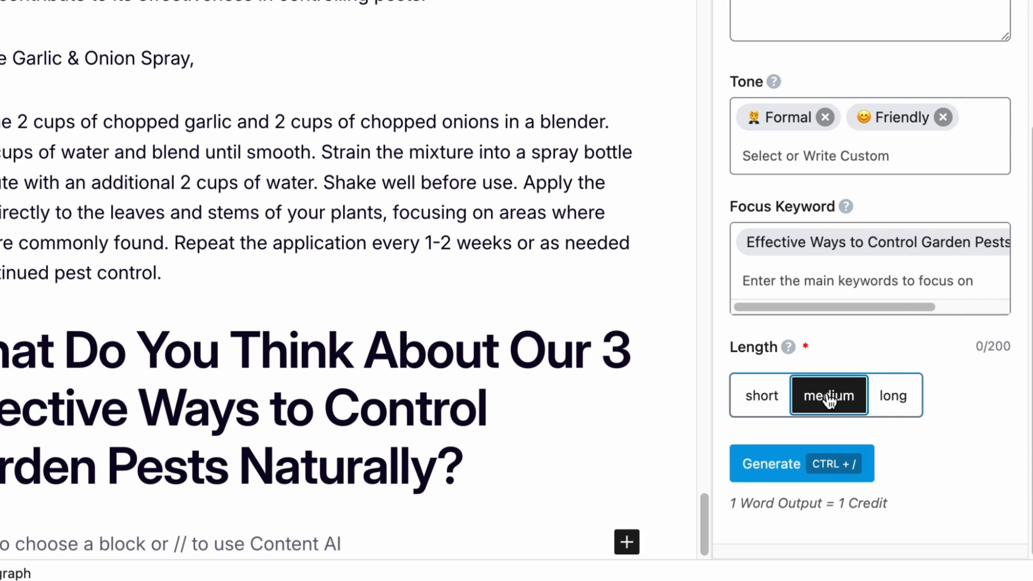
click(890, 398)
click(794, 473)
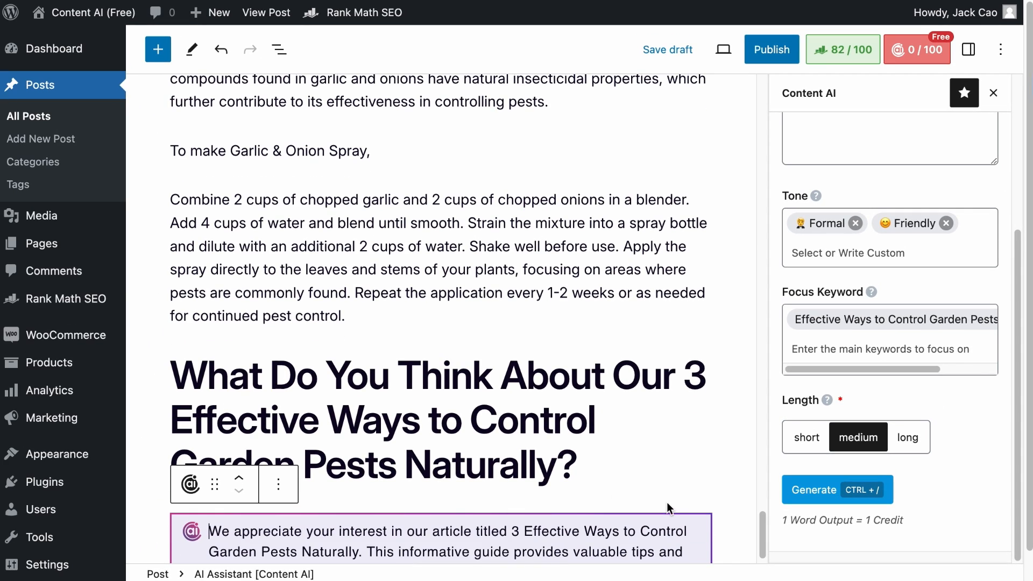
scroll(667, 503, down, 1)
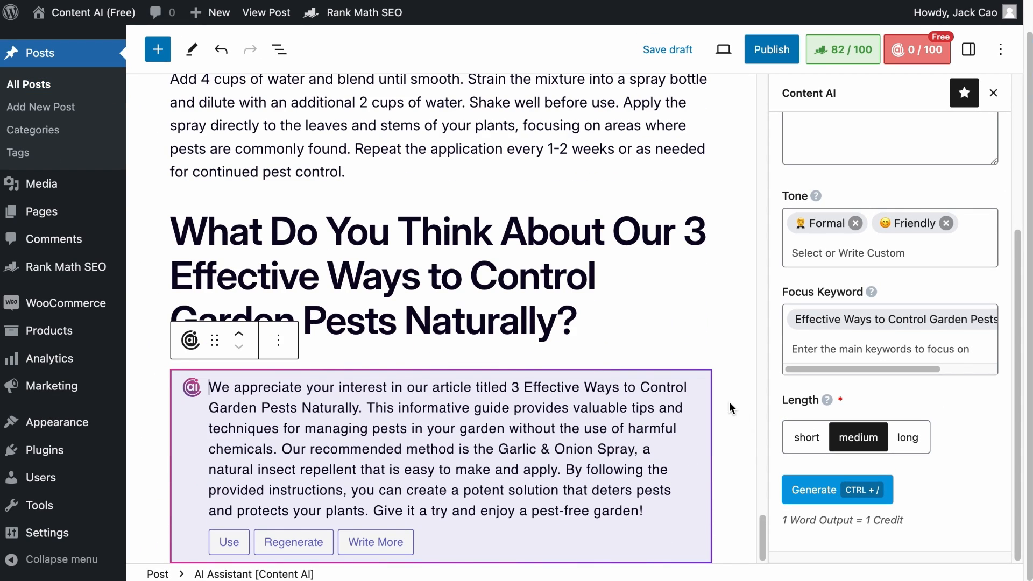
Open the AI Tools tab of the Content AI panel and browse the list of available tools.
scroll(909, 340, up, 5)
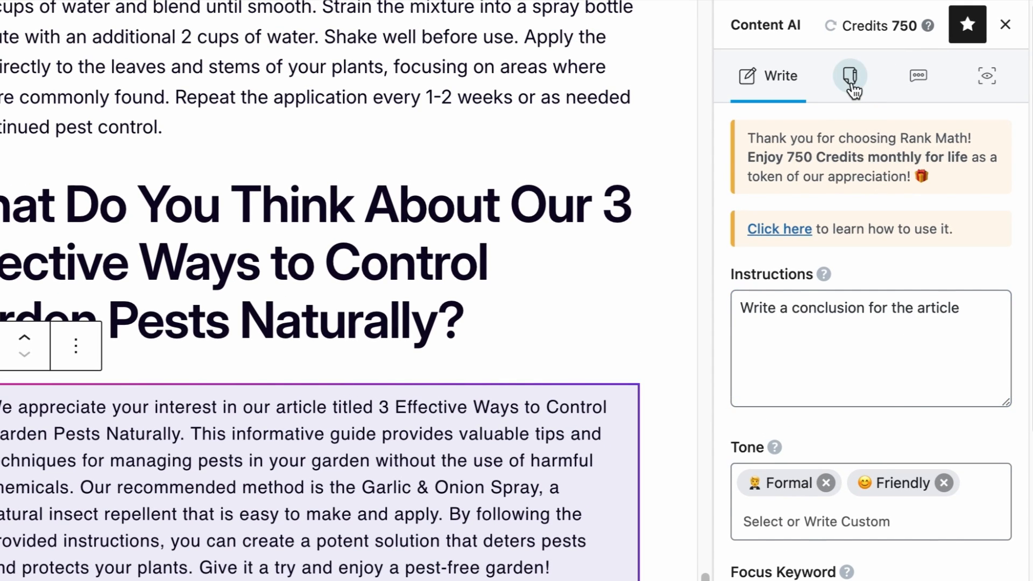
click(851, 77)
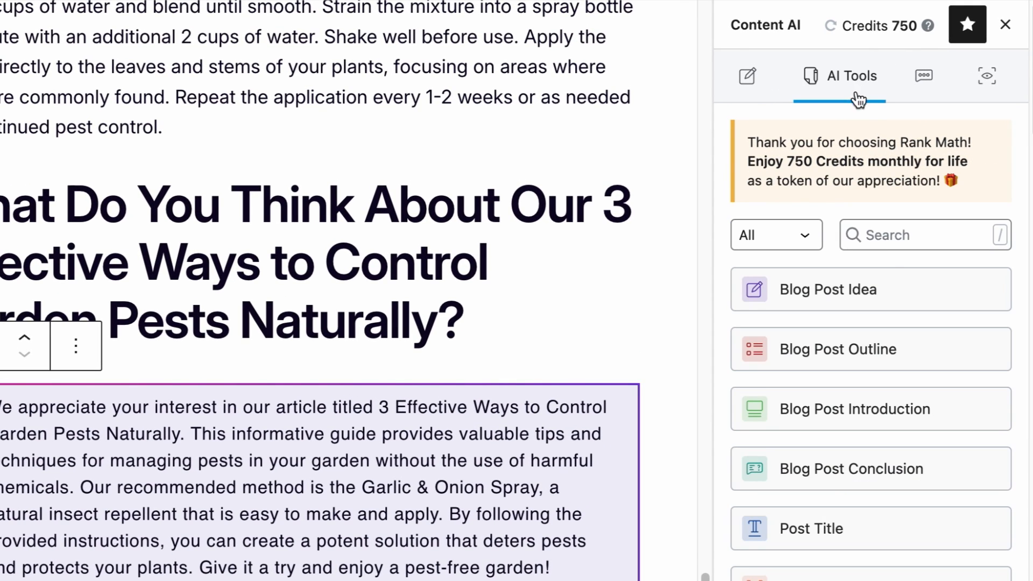
scroll(823, 296, down, 10)
scroll(891, 297, down, 10)
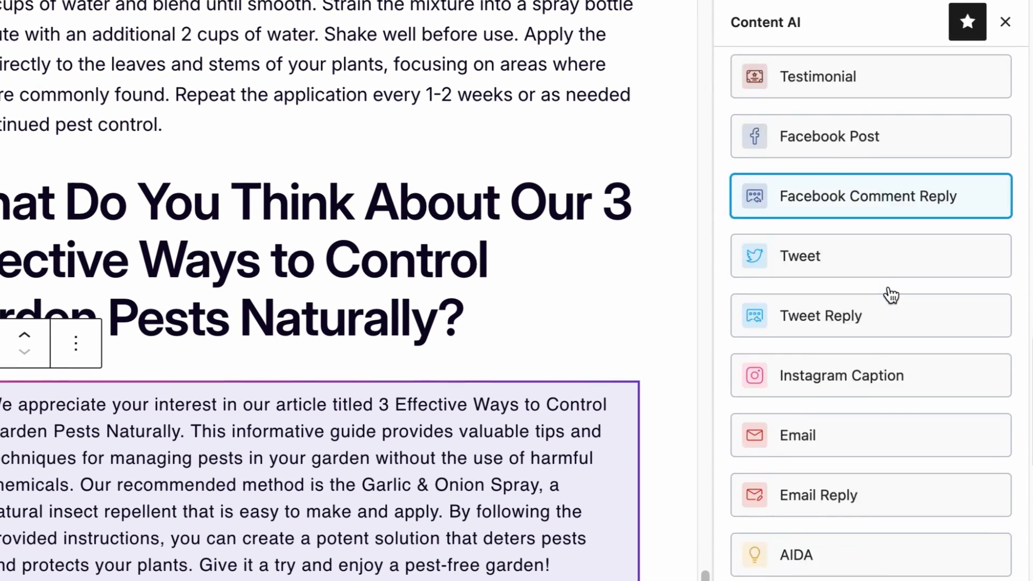
scroll(890, 241, up, 20)
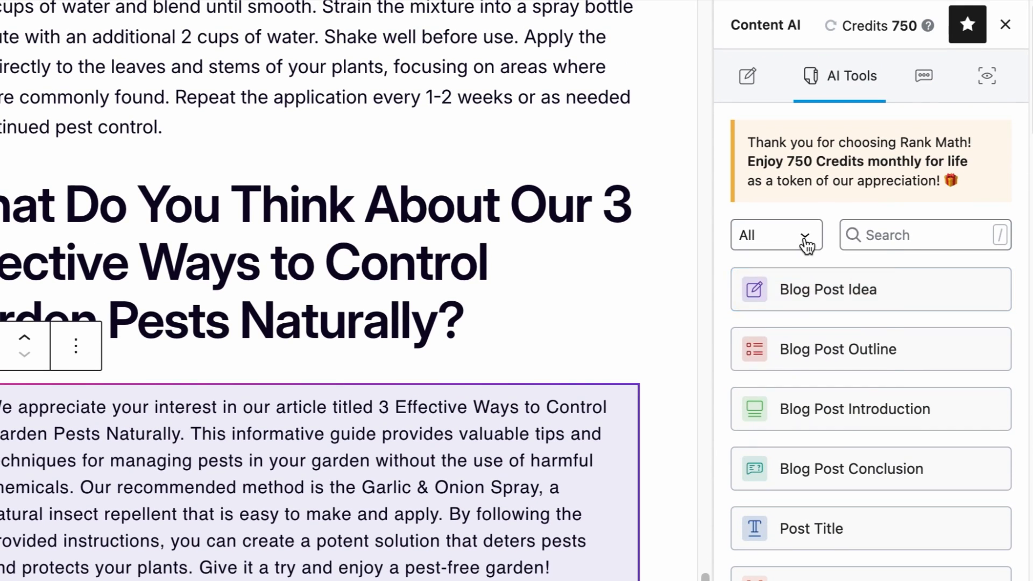
click(759, 237)
click(795, 264)
click(793, 239)
click(783, 274)
click(781, 235)
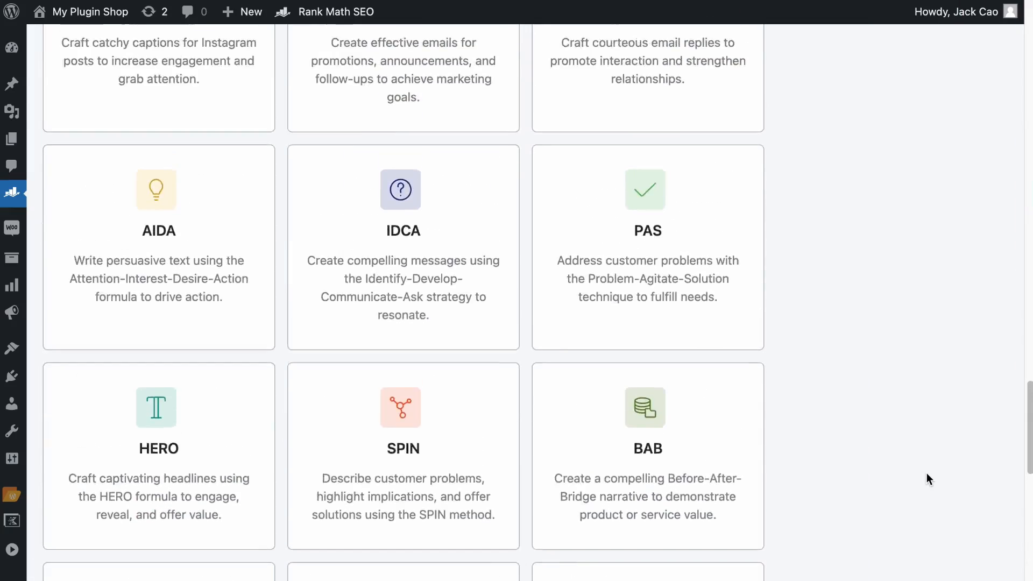
Generate a blog post outline for the topic 'Rank Math Review' with the Blog Post Outline tool, then close it.
scroll(926, 473, up, 15)
scroll(926, 479, up, 20)
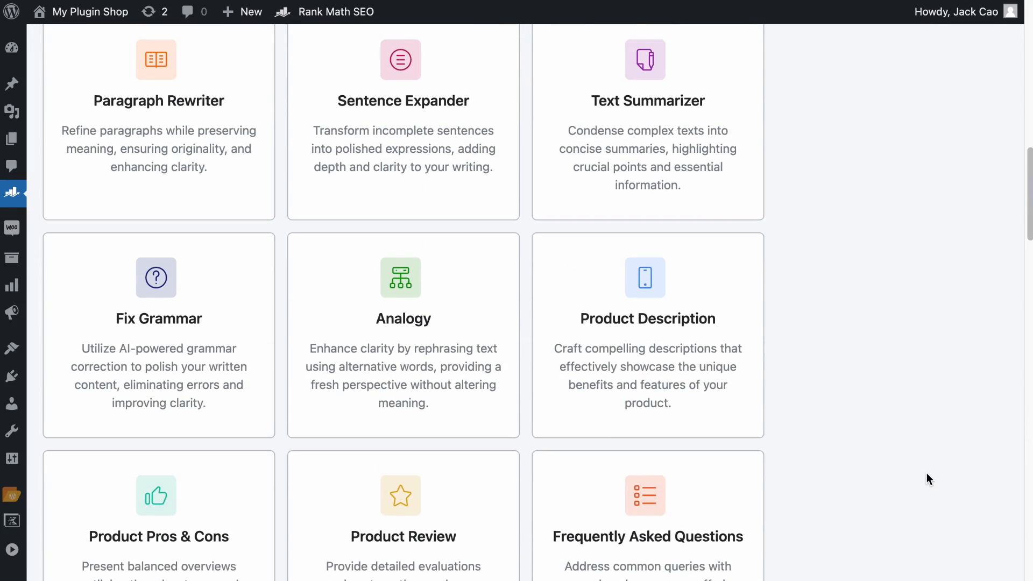
scroll(926, 473, up, 3)
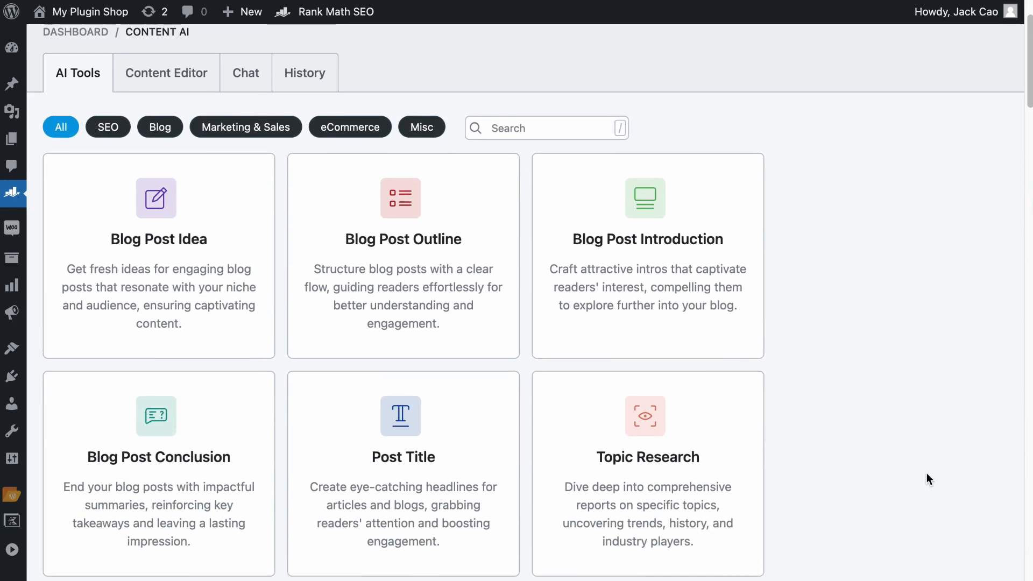
click(466, 318)
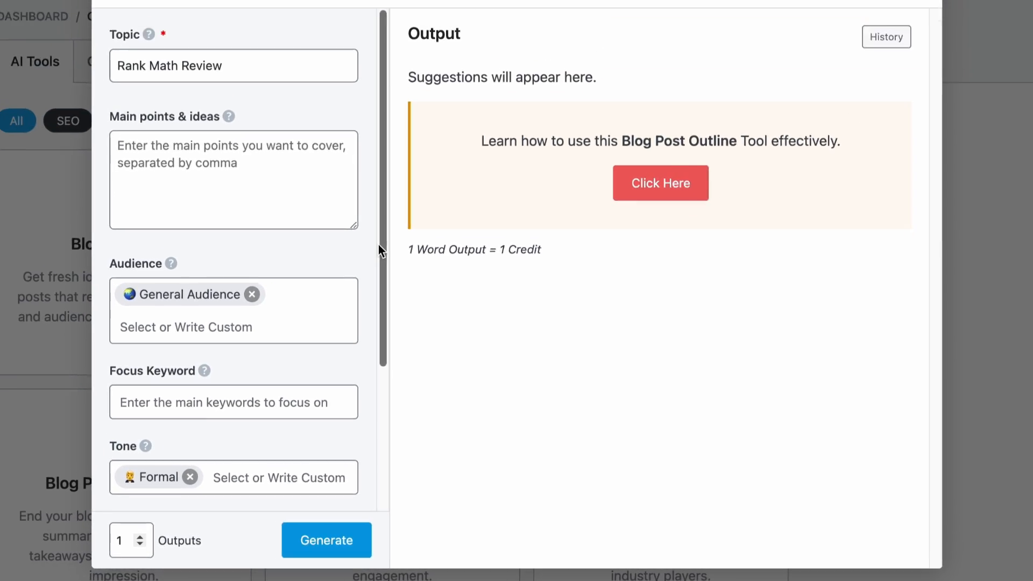
click(275, 152)
click(254, 13)
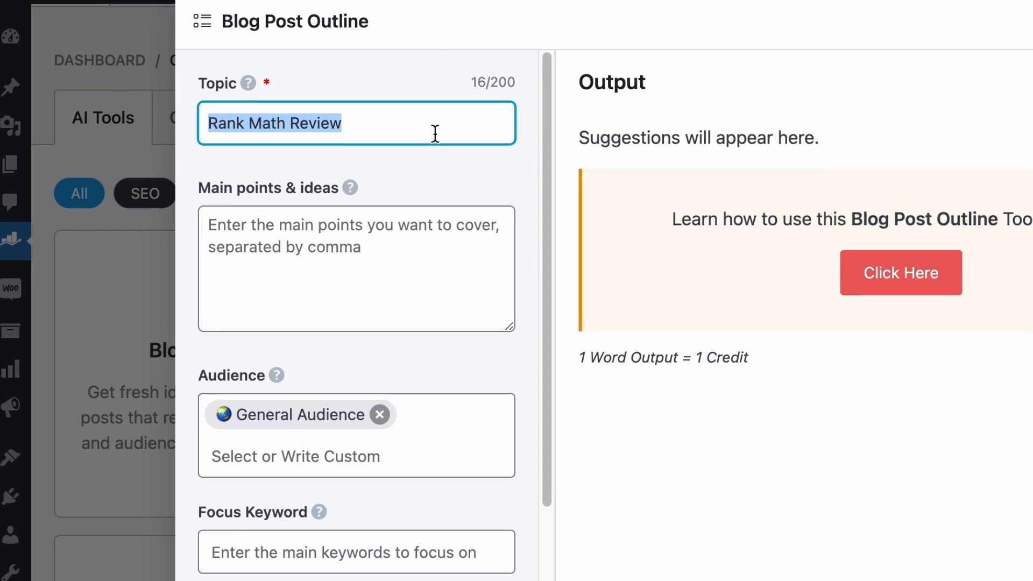
click(449, 280)
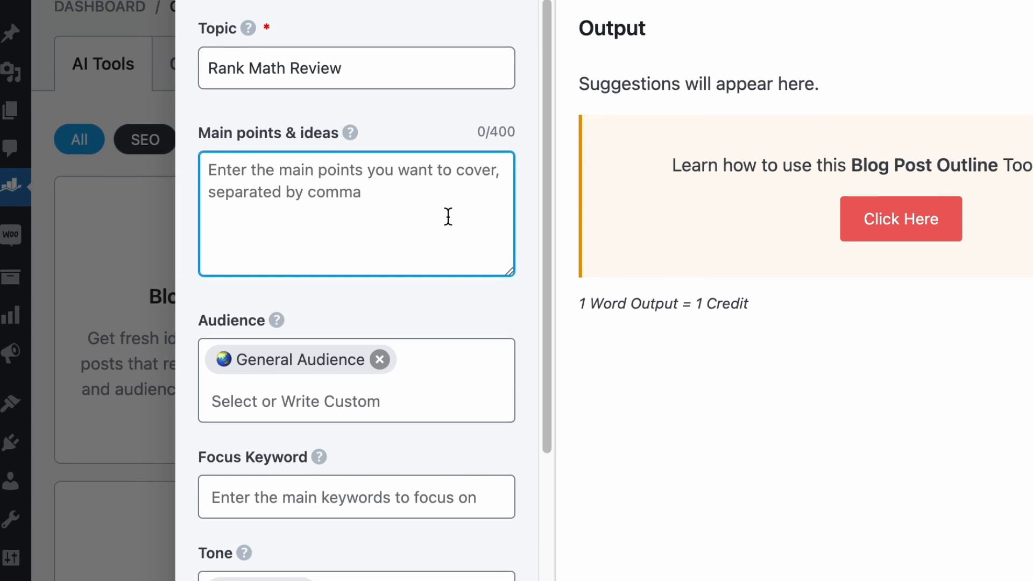
scroll(446, 220, down, 5)
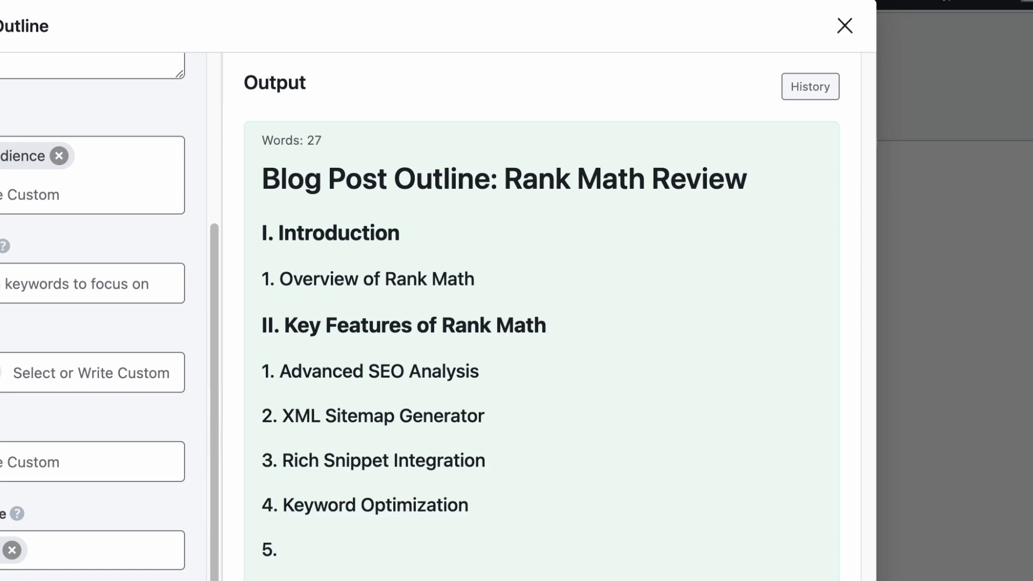
scroll(341, 460, down, 10)
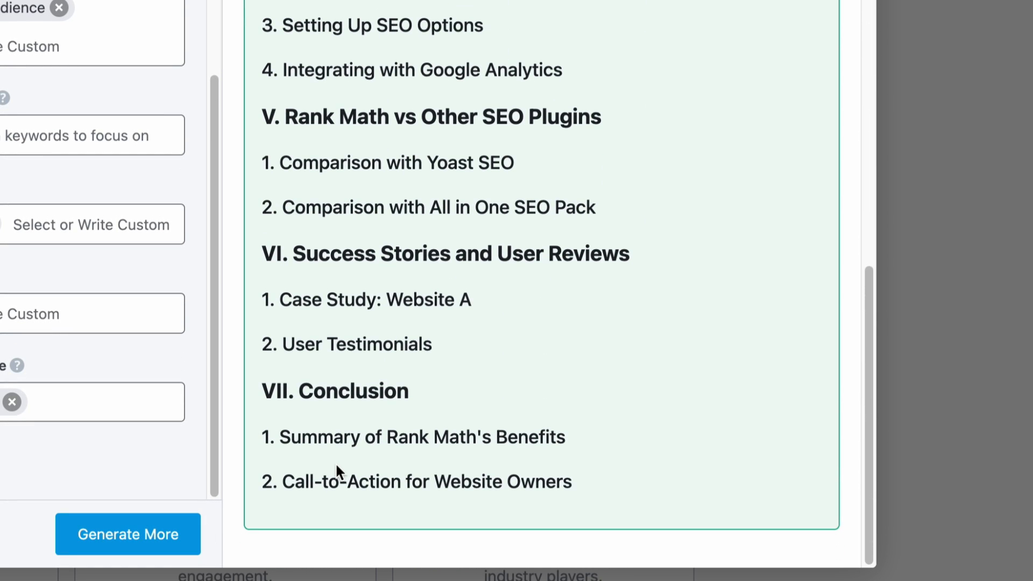
scroll(337, 462, up, 12)
scroll(541, 318, up, 3)
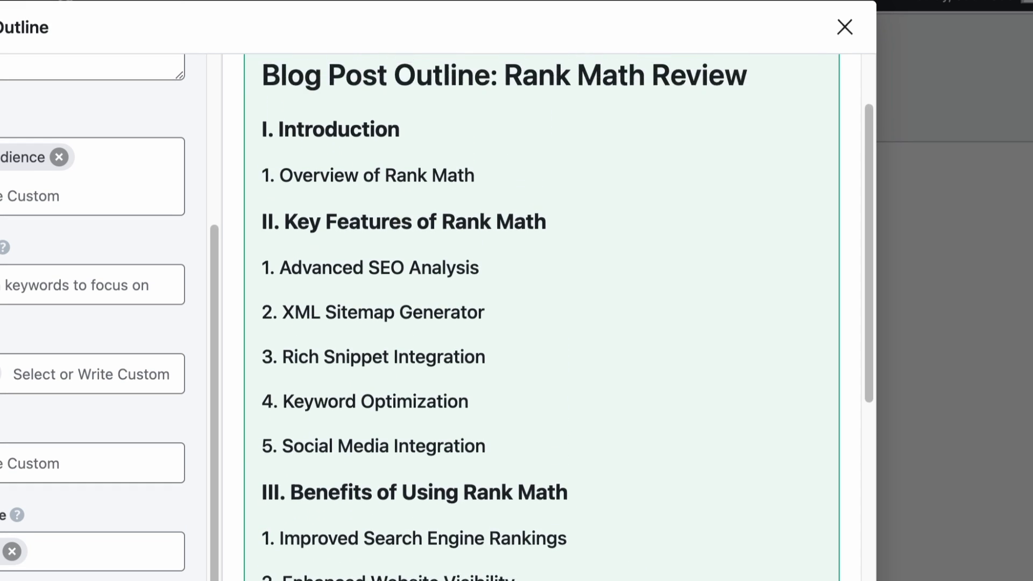
click(845, 27)
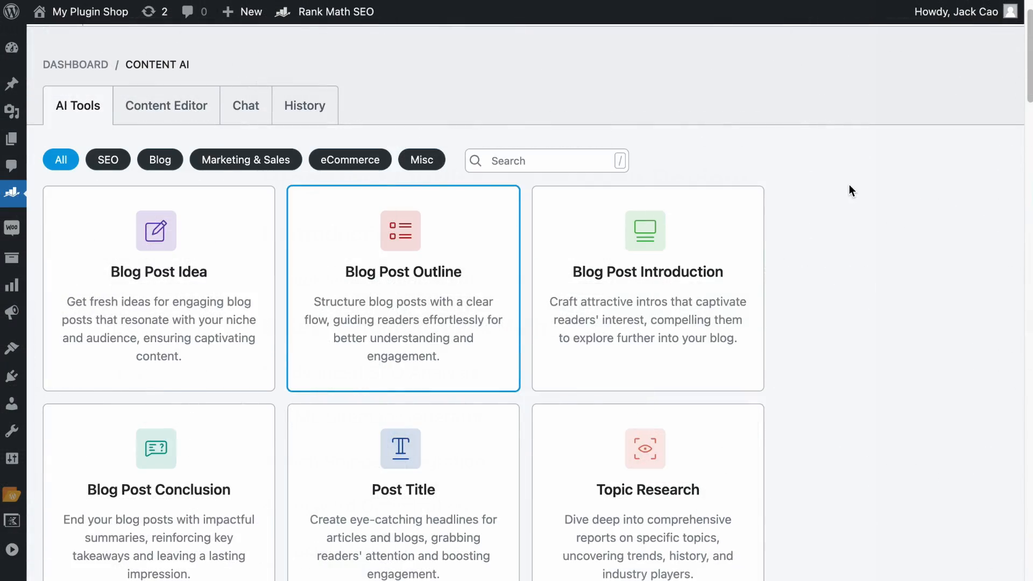
Open the YouTube Video Description tool with a Google Discover Traffic optimization topic and add 'Google Discover Traffic' as focus keyword.
scroll(847, 189, down, 20)
scroll(847, 195, down, 10)
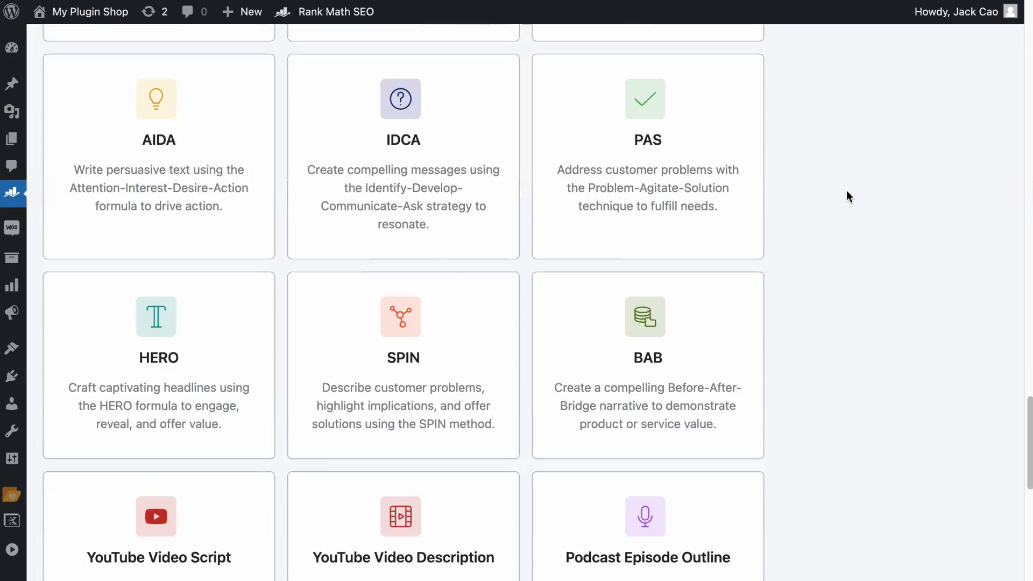
click(418, 270)
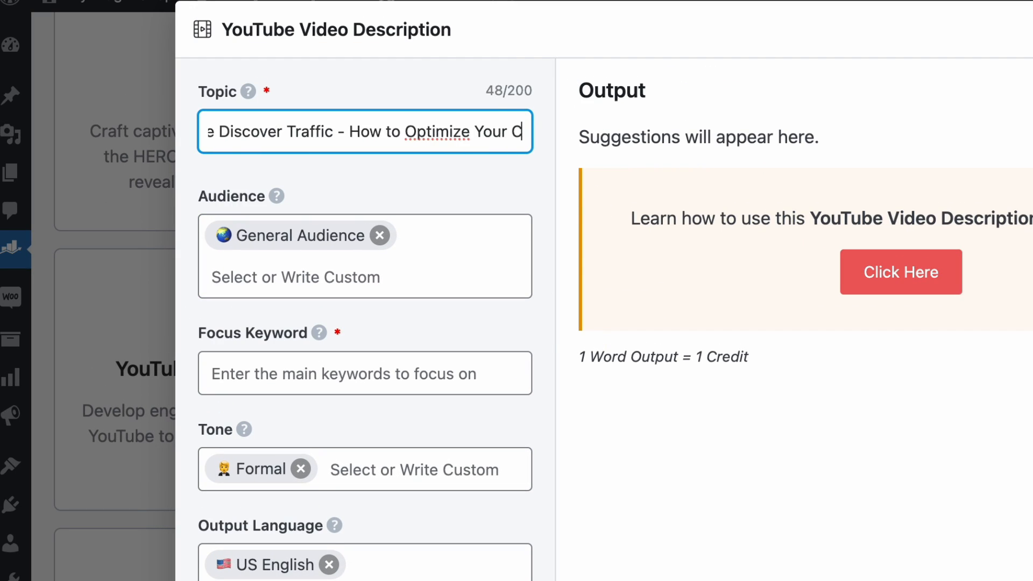
click(493, 248)
click(566, 342)
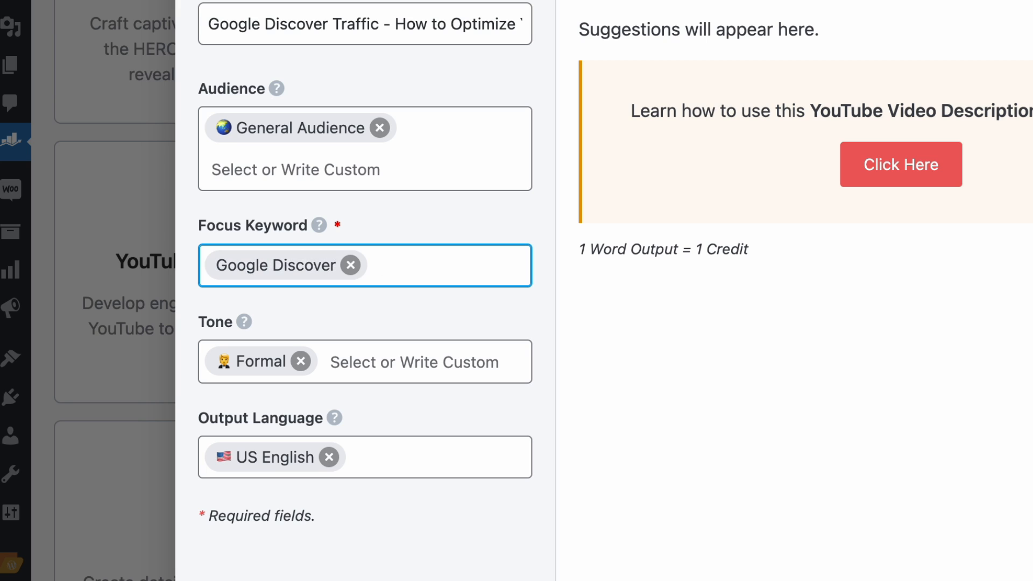
text(Google Discover Traffic)
key(Return)
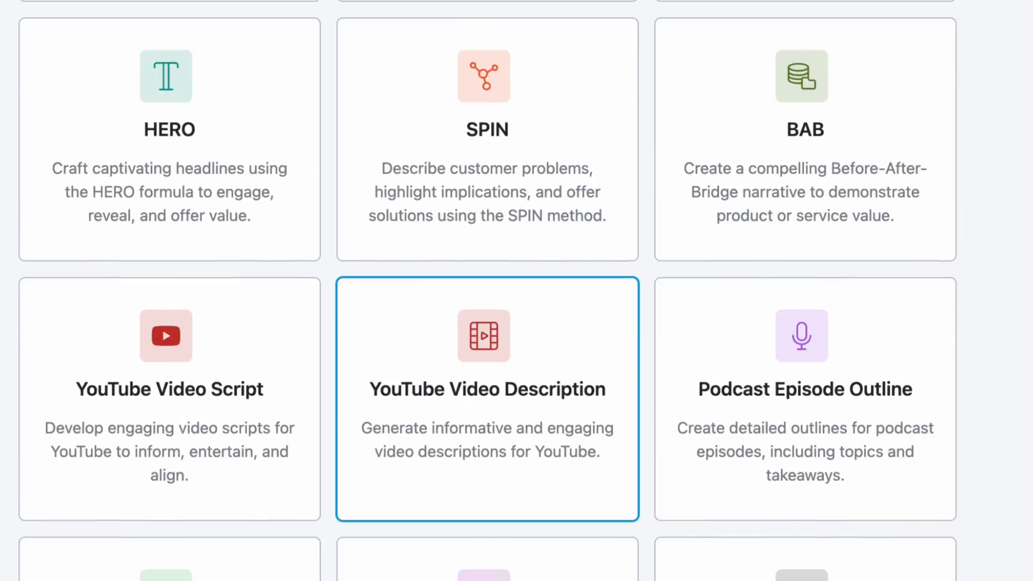
Open the Facebook Post tool and generate a post about optimizing content for Google Discover traffic.
scroll(488, 290, up, 10)
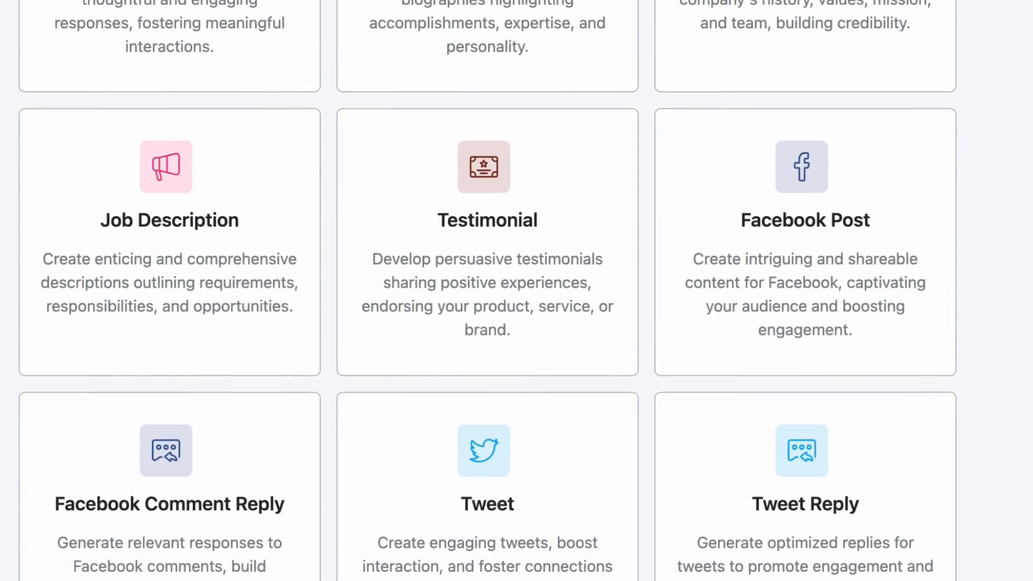
click(913, 265)
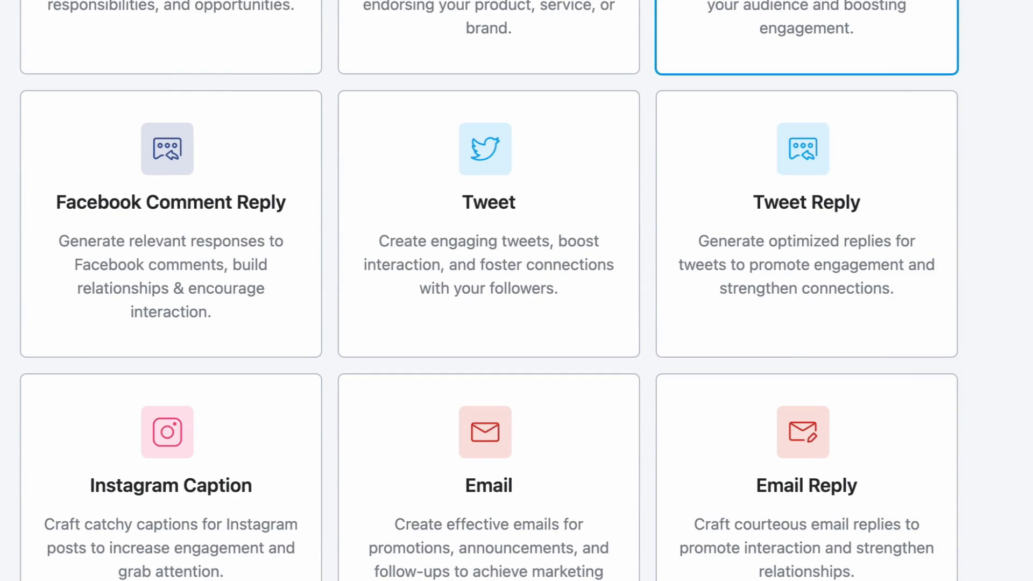
scroll(254, 295, down, 3)
click(255, 295)
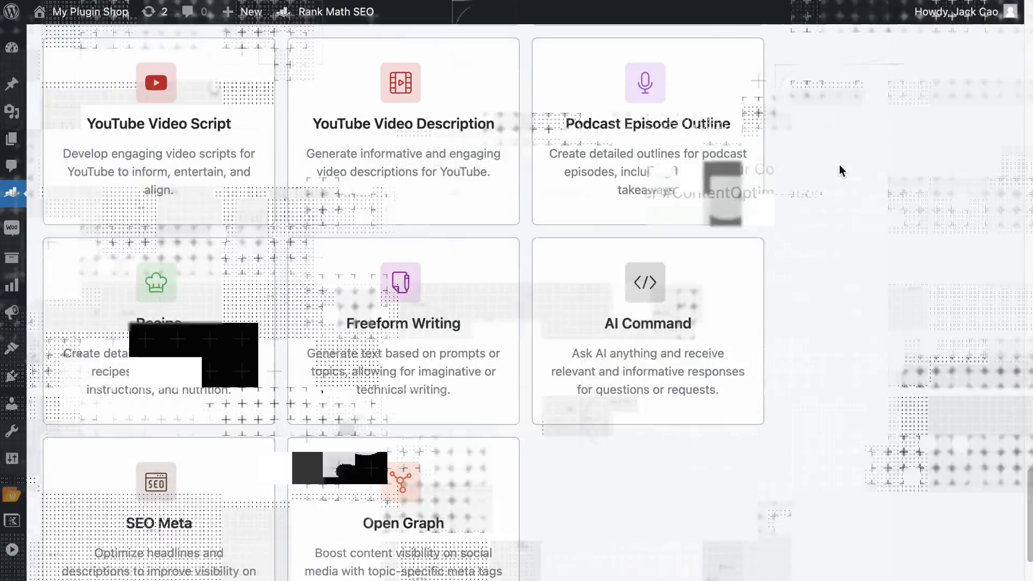
scroll(838, 163, down, 20)
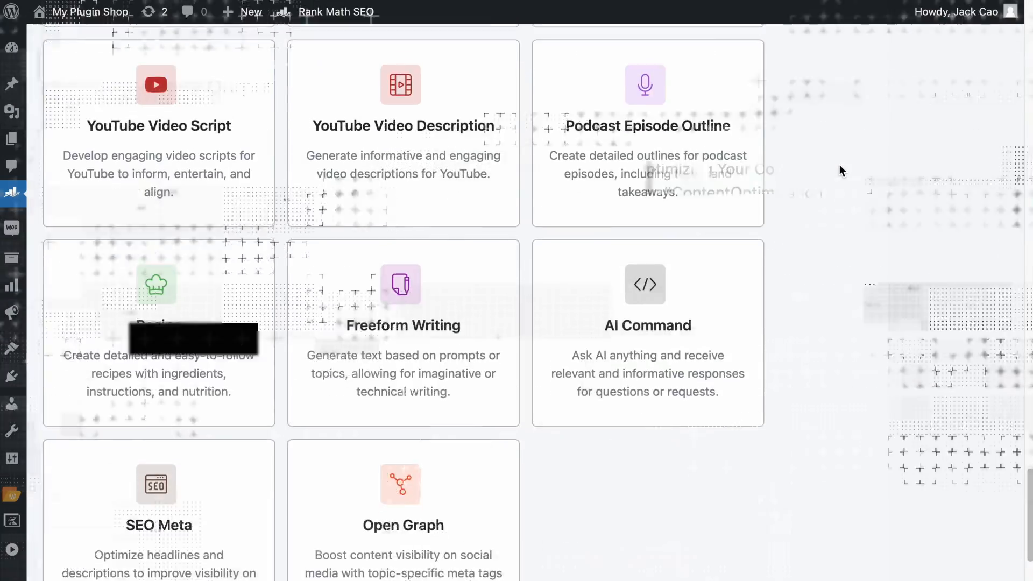
Generate a product description and a pros-and-cons list for the Rank Math T-Shirt with the product tools.
scroll(838, 163, up, 1)
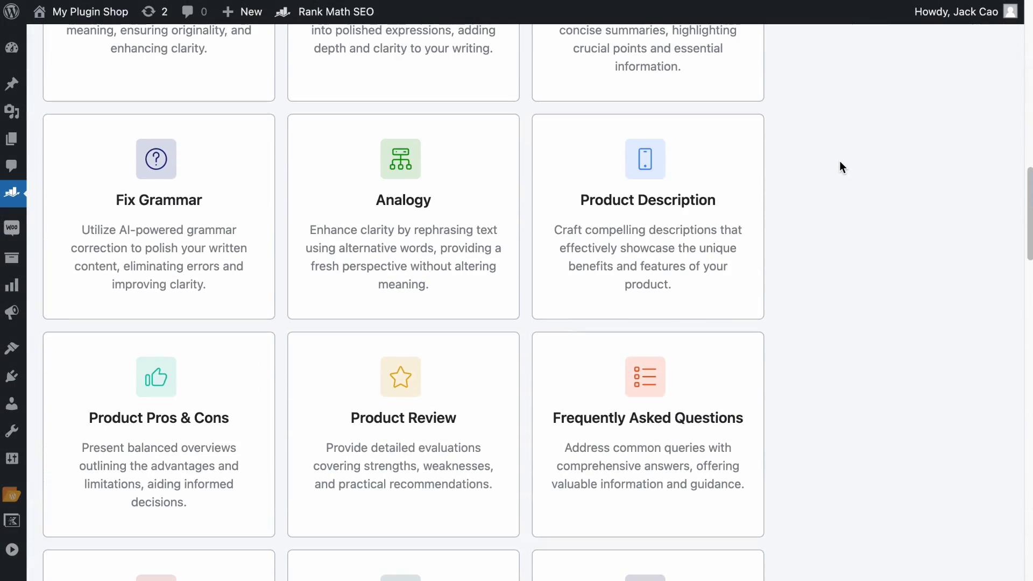
click(677, 215)
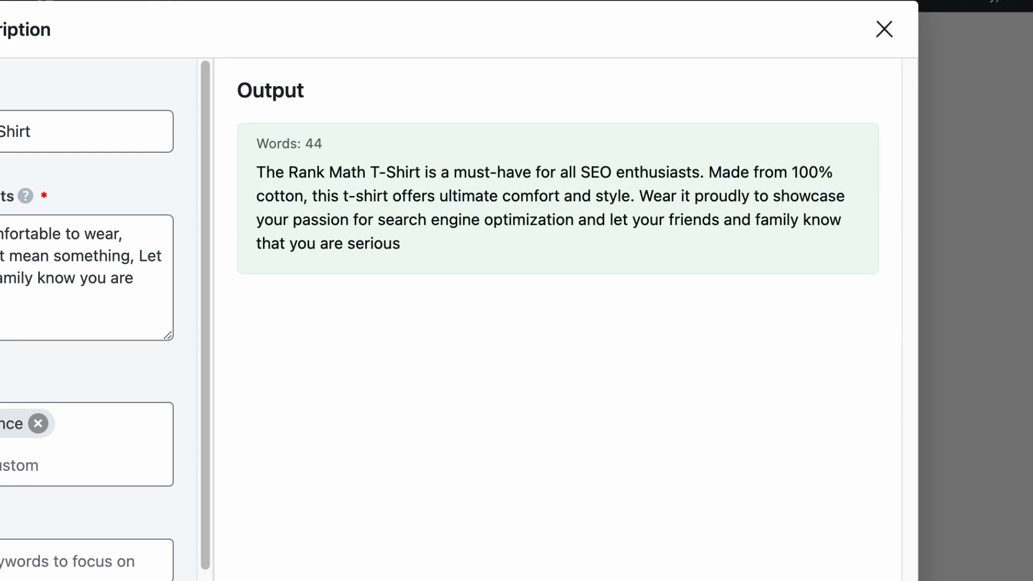
click(180, 231)
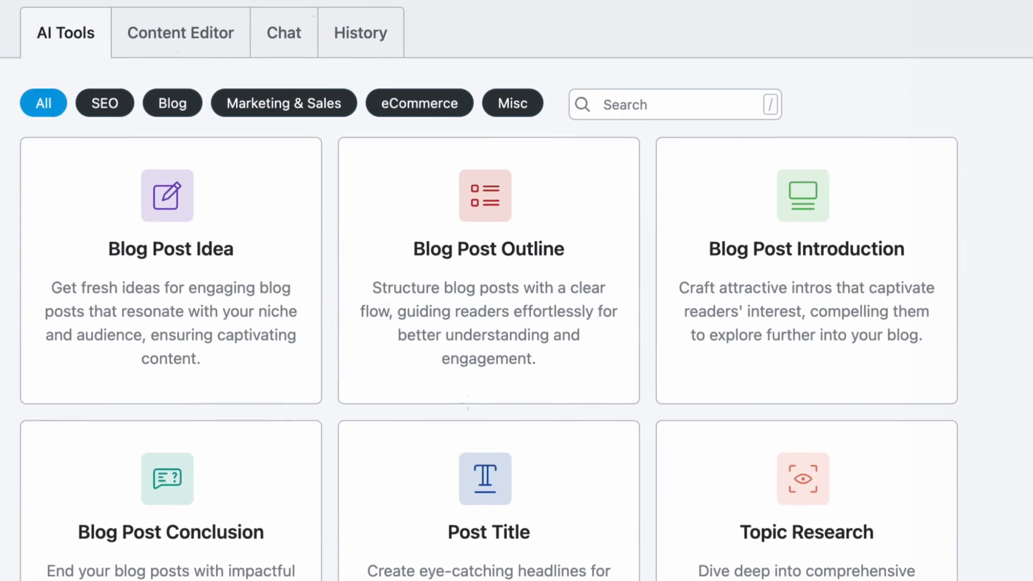
scroll(517, 291, down, 10)
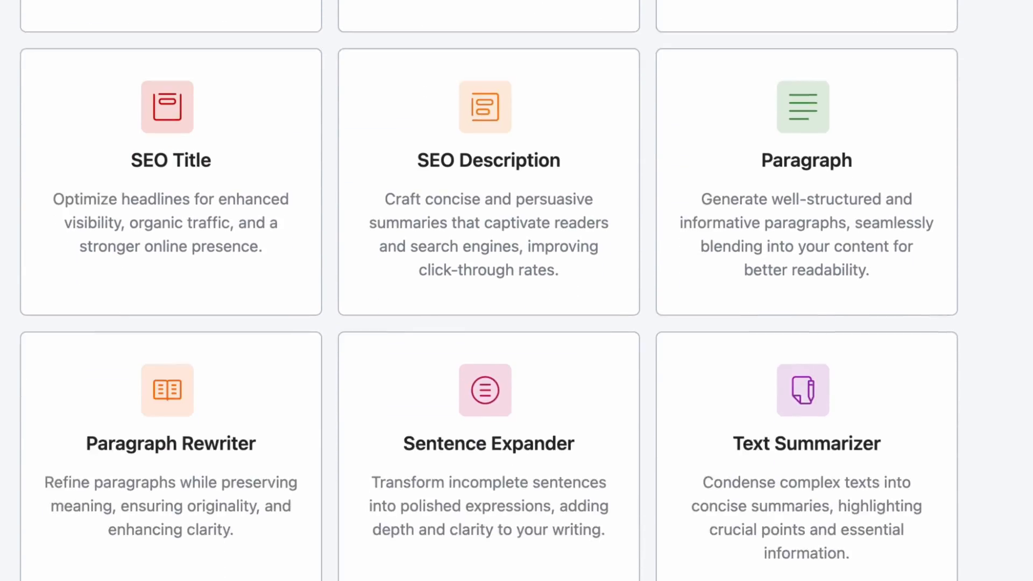
Browse through the remaining AI tools in the Content AI dashboard.
scroll(517, 291, down, 10)
scroll(516, 290, down, 10)
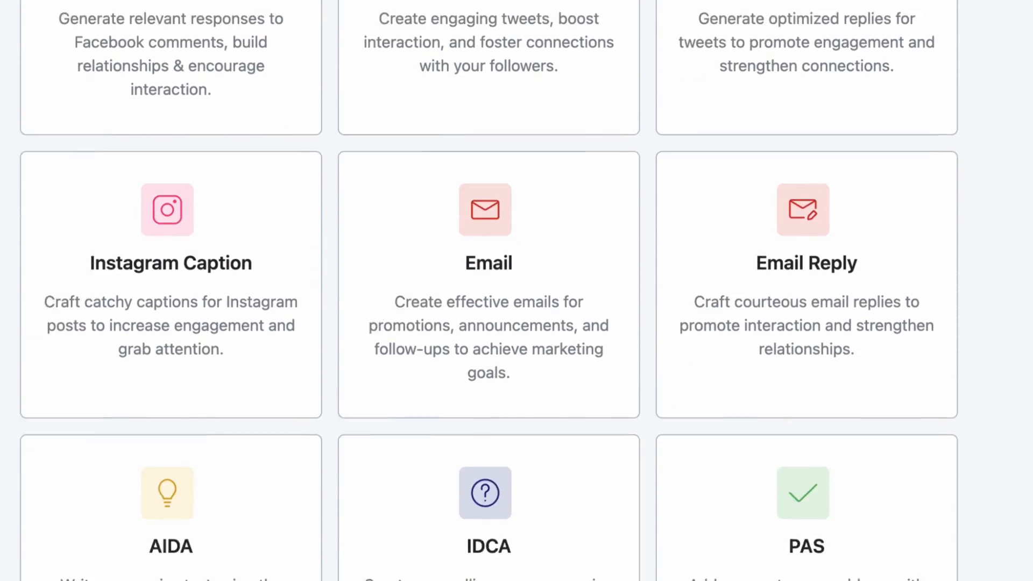
scroll(517, 291, down, 10)
scroll(516, 290, down, 3)
scroll(517, 290, up, 12)
scroll(517, 290, up, 6)
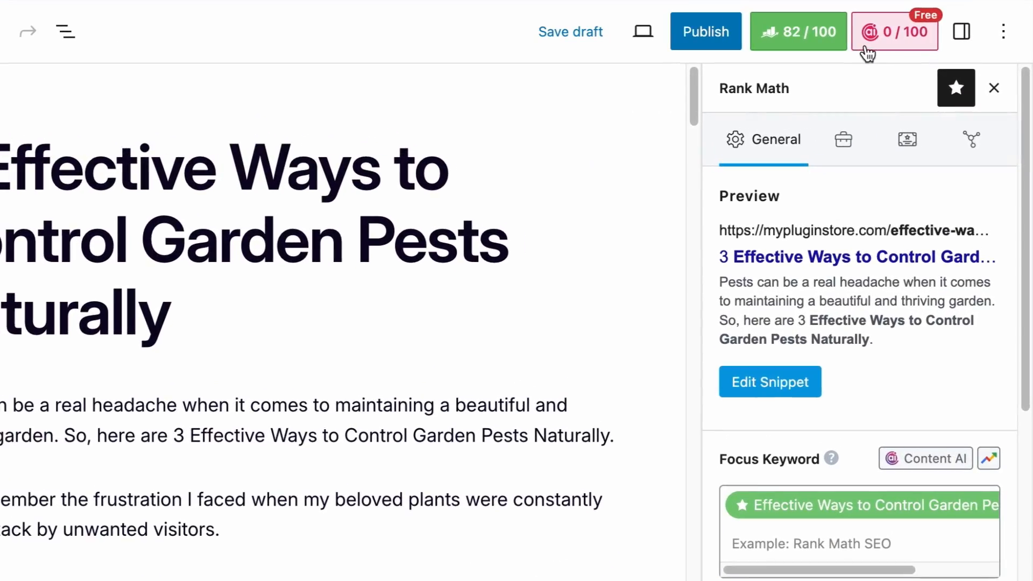
Open the Content AI panel in the post editor and switch to the RankBot Chat tab.
click(914, 48)
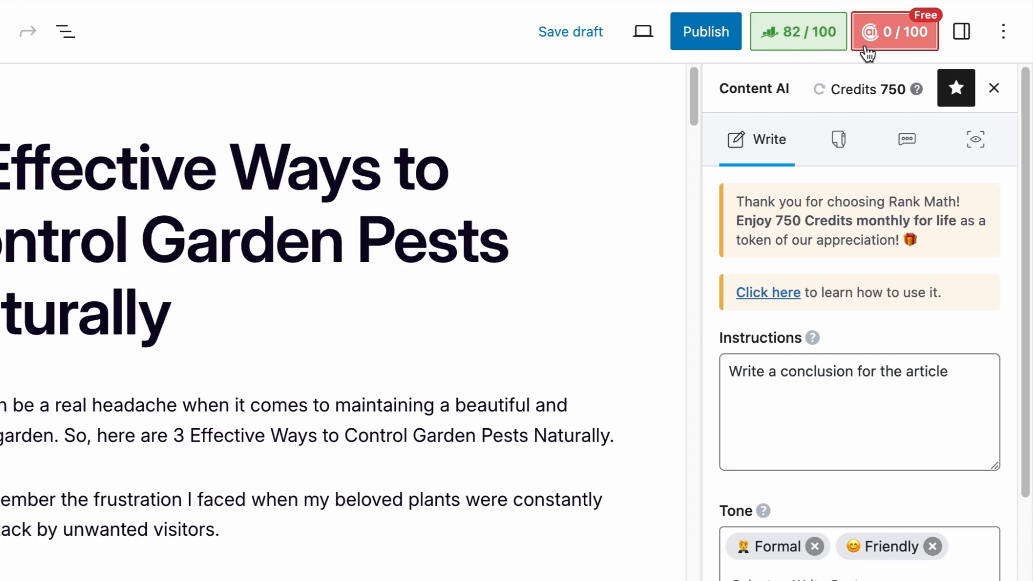
click(907, 140)
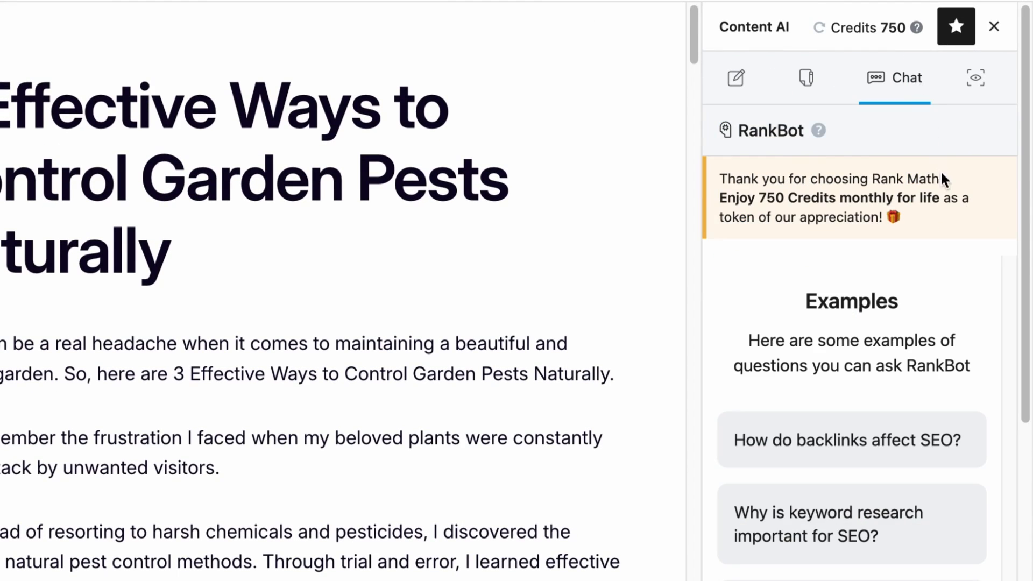
scroll(940, 171, down, 5)
scroll(942, 178, up, 5)
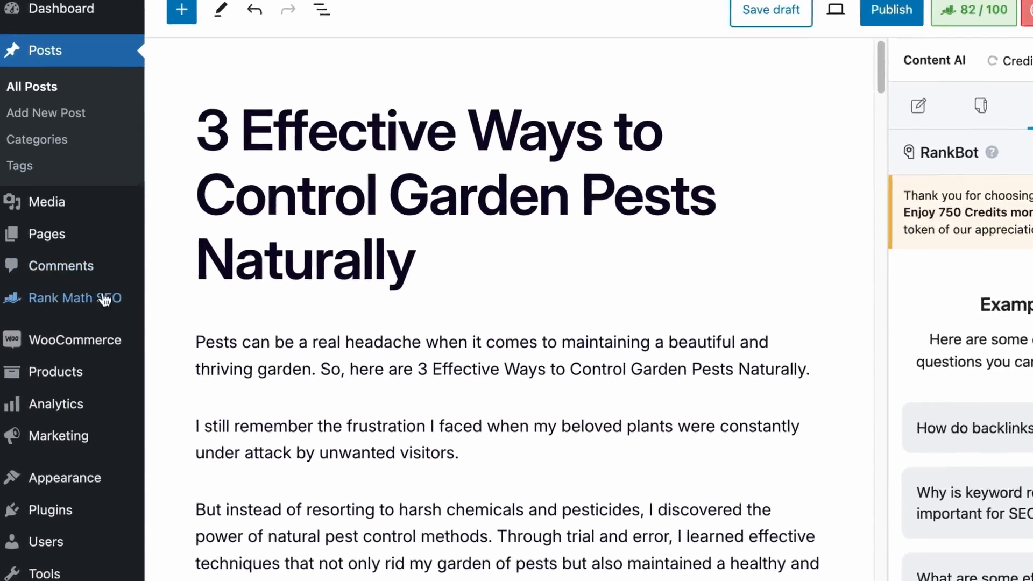
Open the Chat tab of the Rank Math SEO Content AI dashboard.
mouse_move(102, 299)
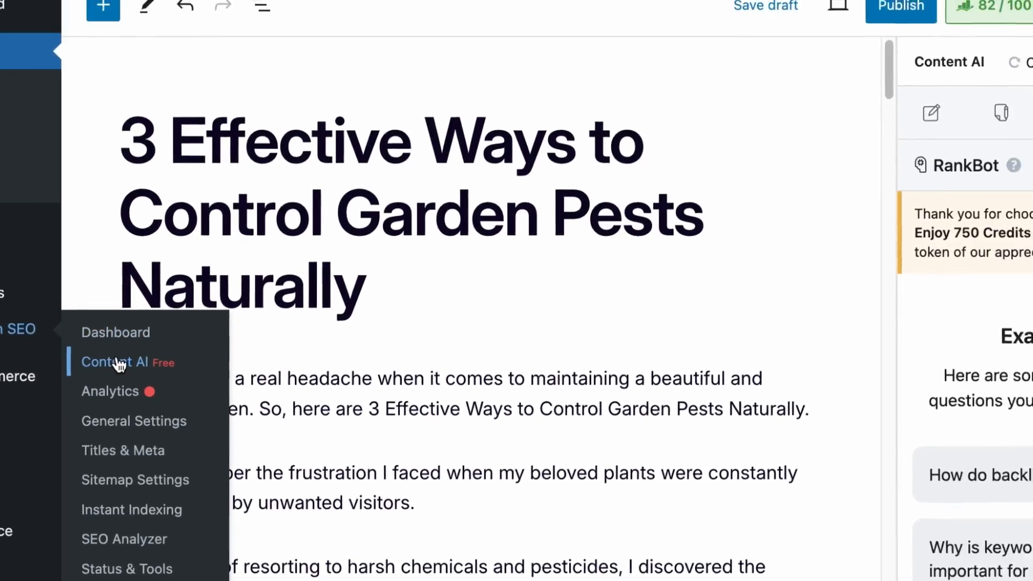
click(119, 365)
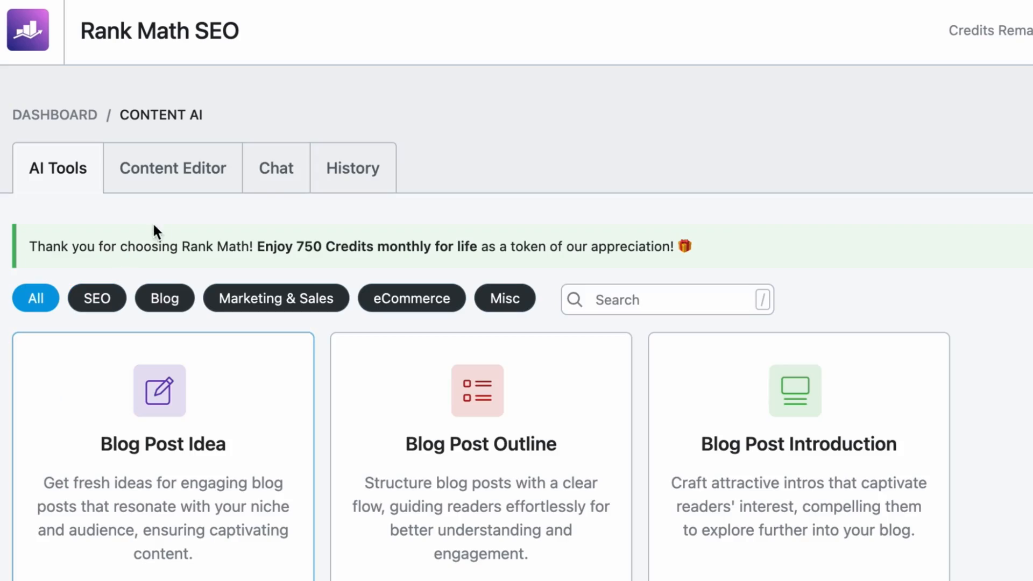
click(291, 184)
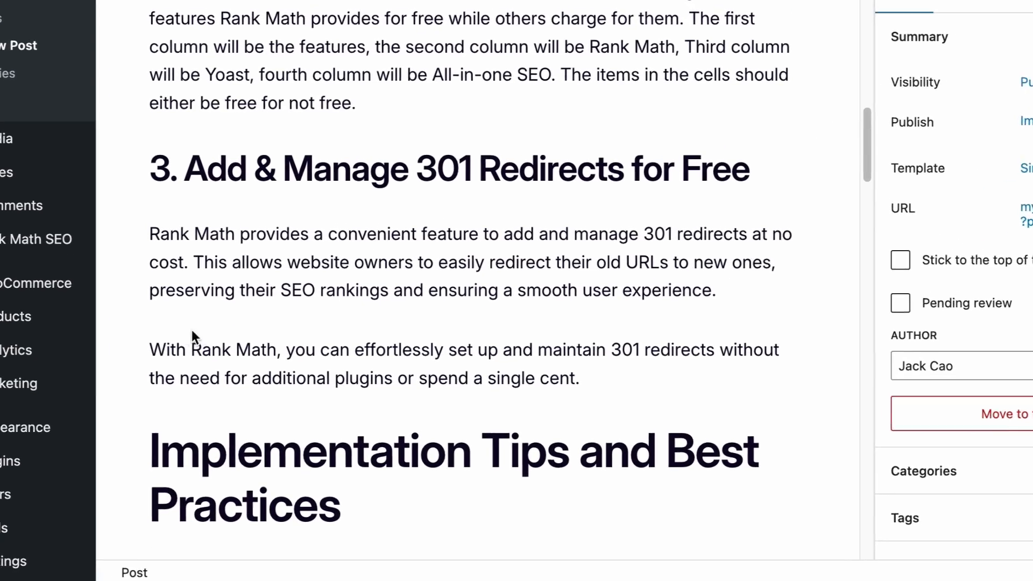
Ask RankBot 'Does Rank Math provide 301 redirect feature for free, and do you need to install an additional plugin for it?'.
drag(150, 351, 274, 344)
drag(379, 329, 640, 370)
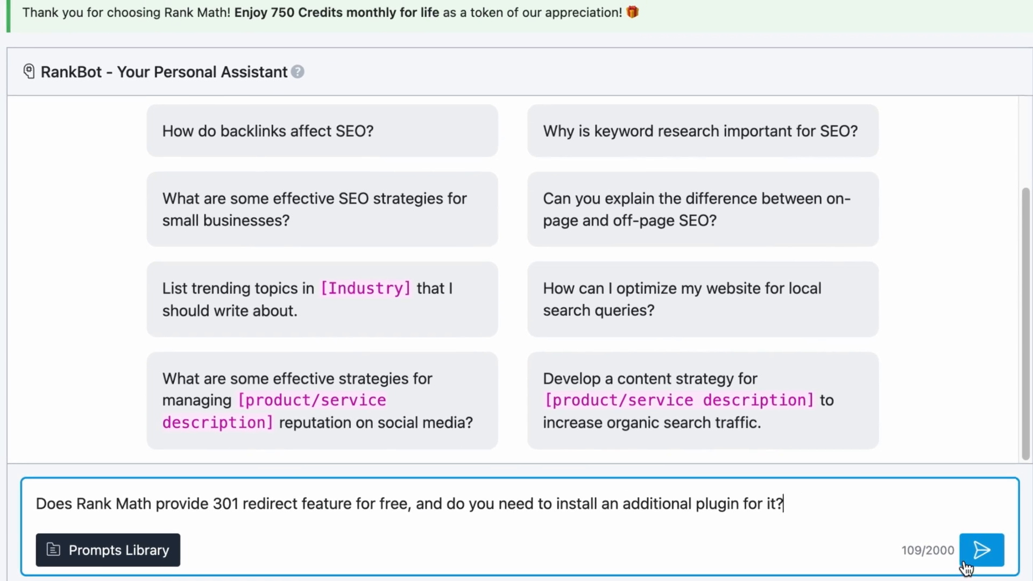
click(971, 554)
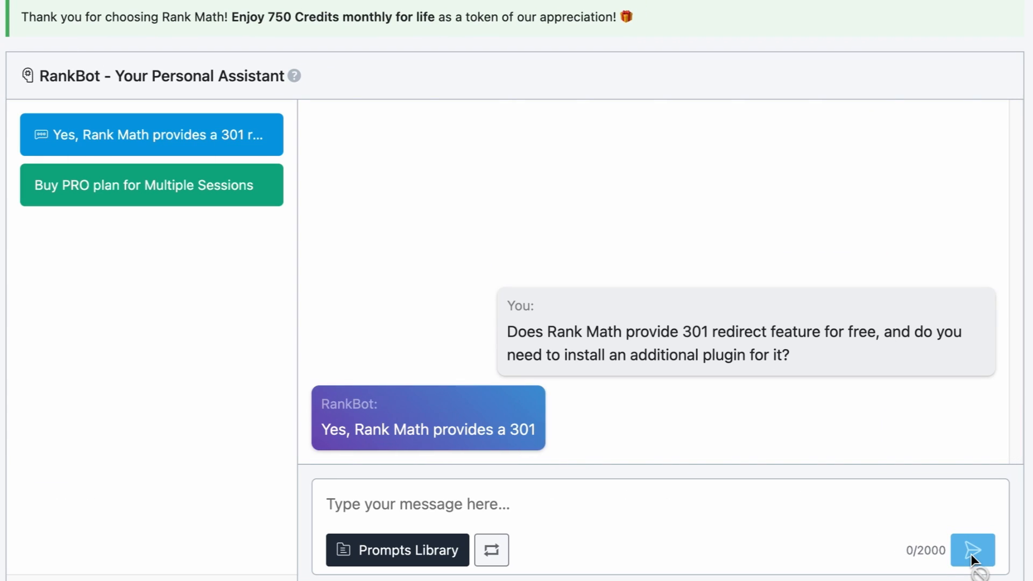